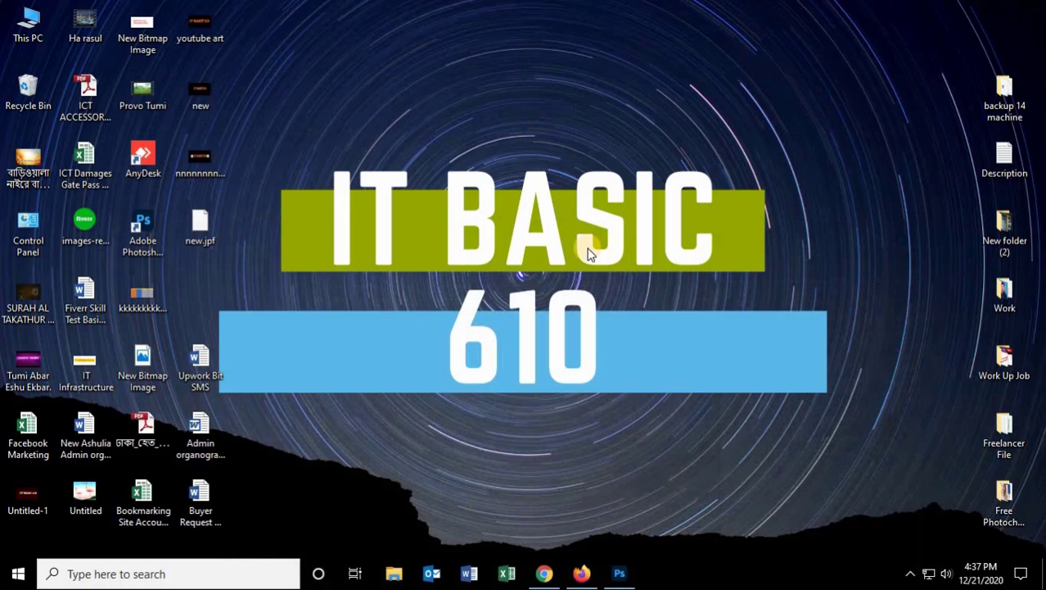
pyautogui.rightClick(587, 248)
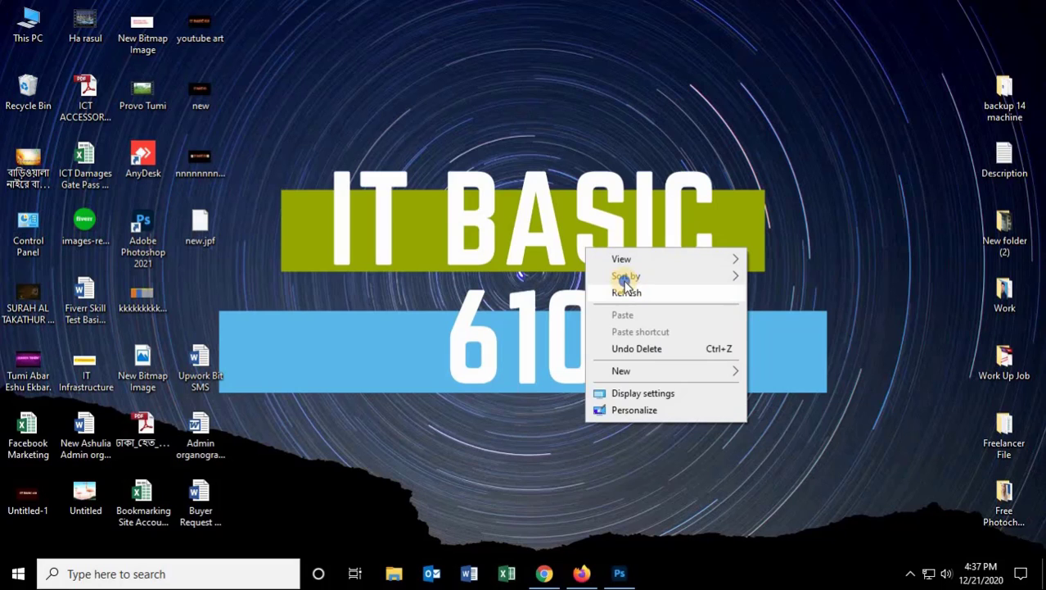
pyautogui.click(625, 289)
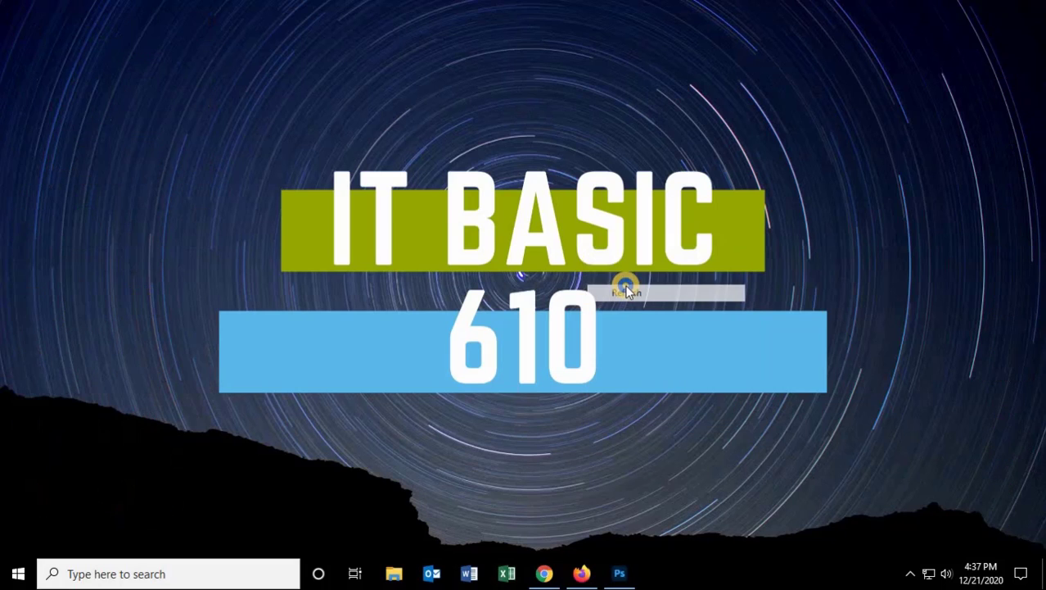
pyautogui.rightClick(653, 325)
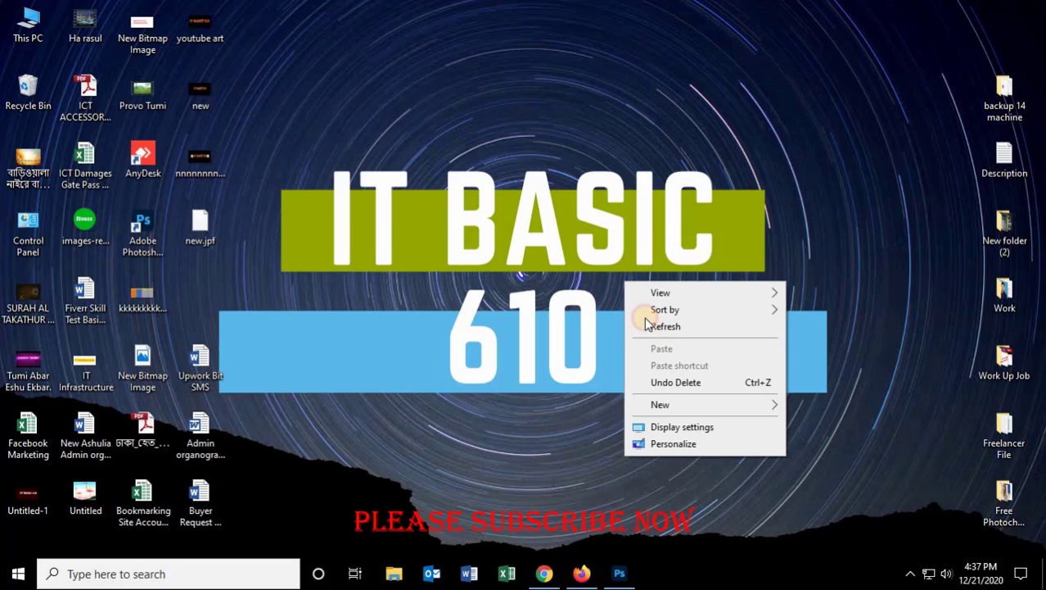
pyautogui.click(651, 326)
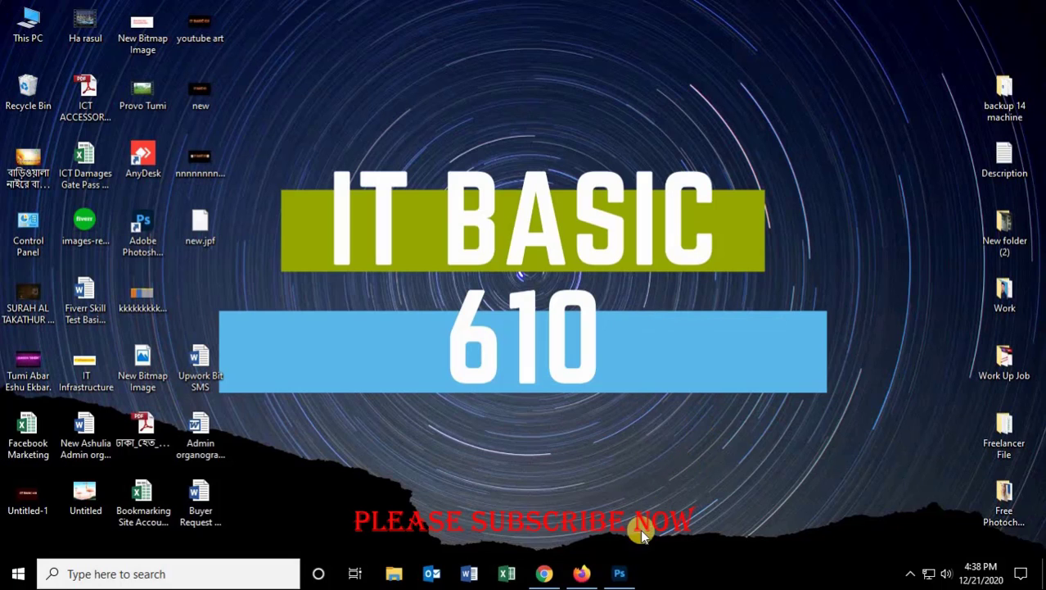
# Step: Switch to Photoshop and create a new 1280 × 720 pixel document at 300 pixels/inch resolution
pyautogui.click(619, 583)
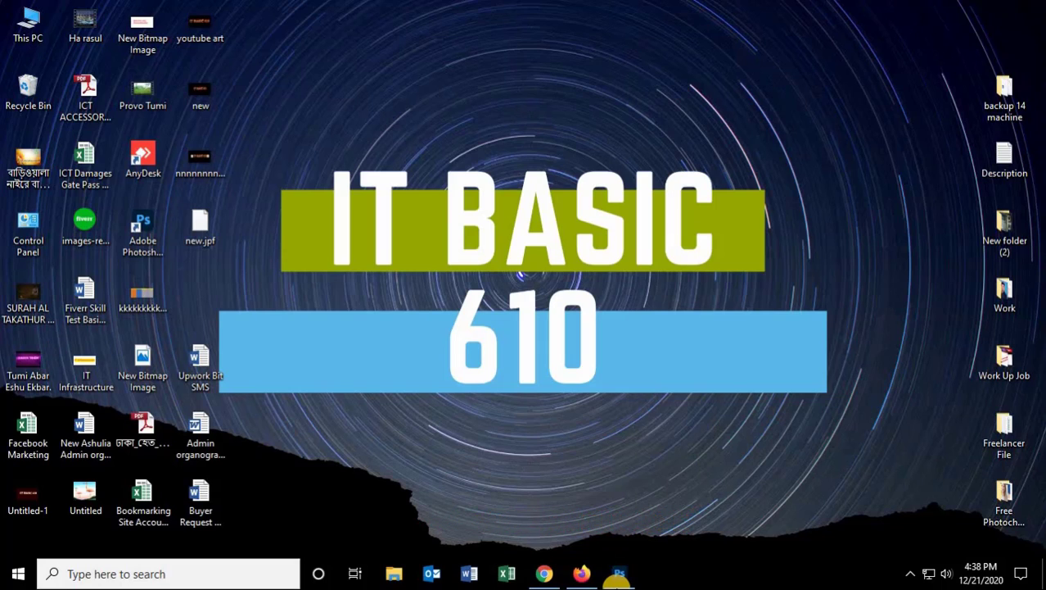
pyautogui.click(615, 582)
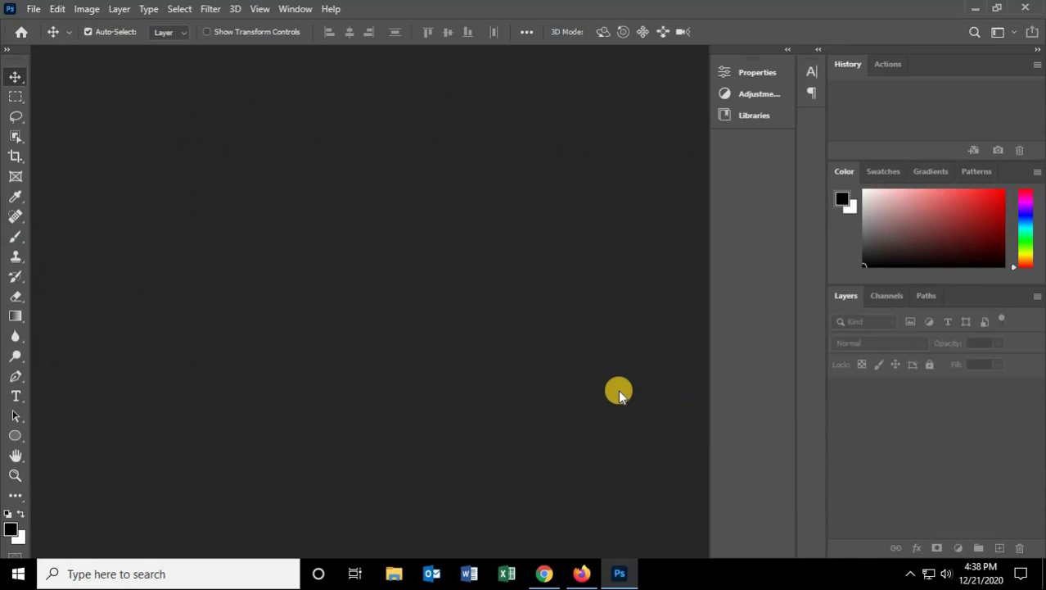
pyautogui.click(34, 9)
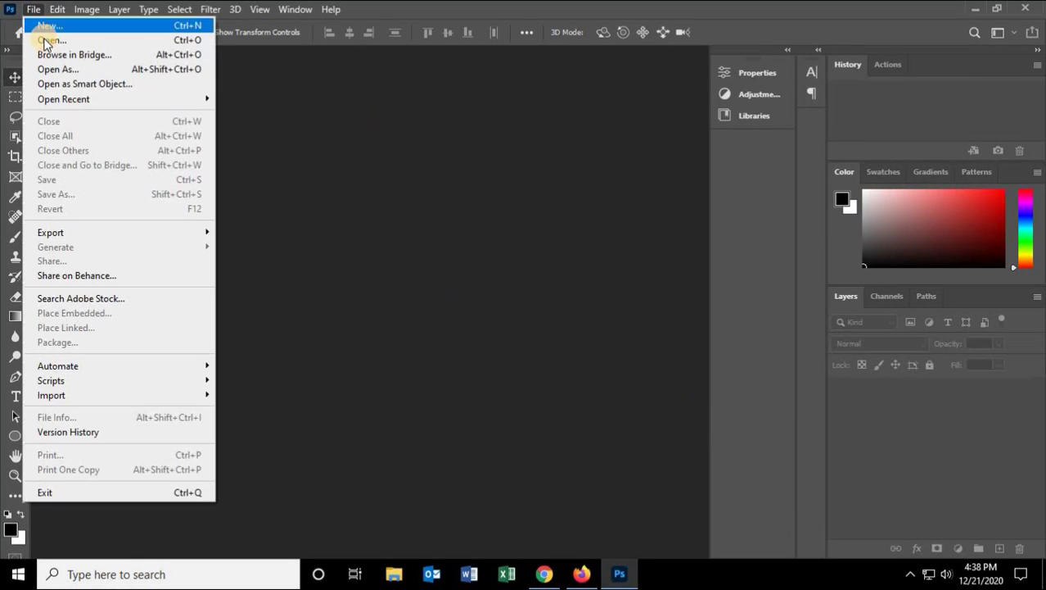
pyautogui.click(47, 25)
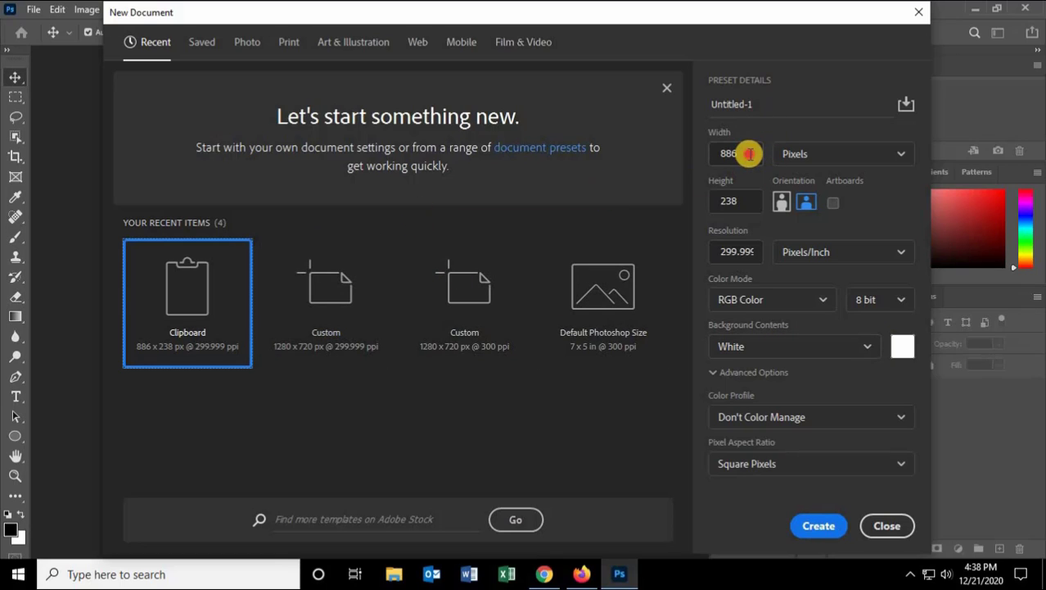
pyautogui.click(748, 153)
pyautogui.write('128')
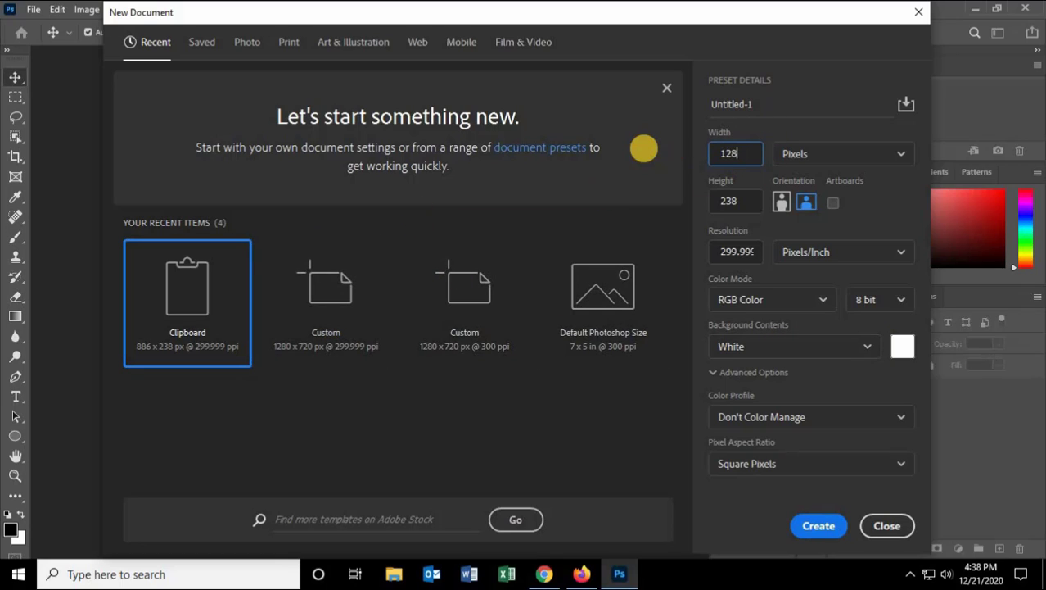
pyautogui.write('0')
pyautogui.click(722, 200)
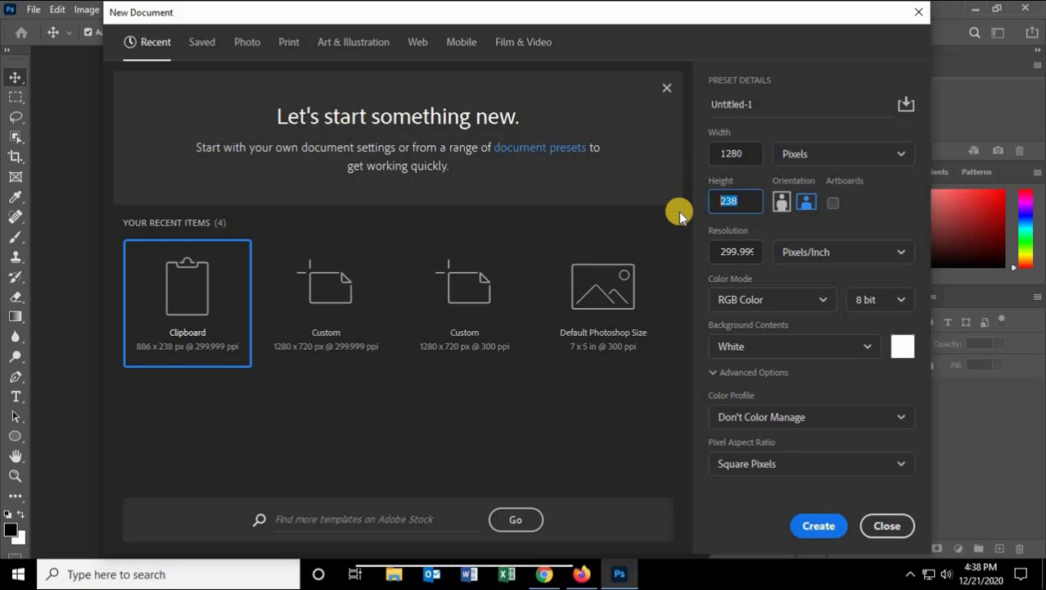
pyautogui.write('720')
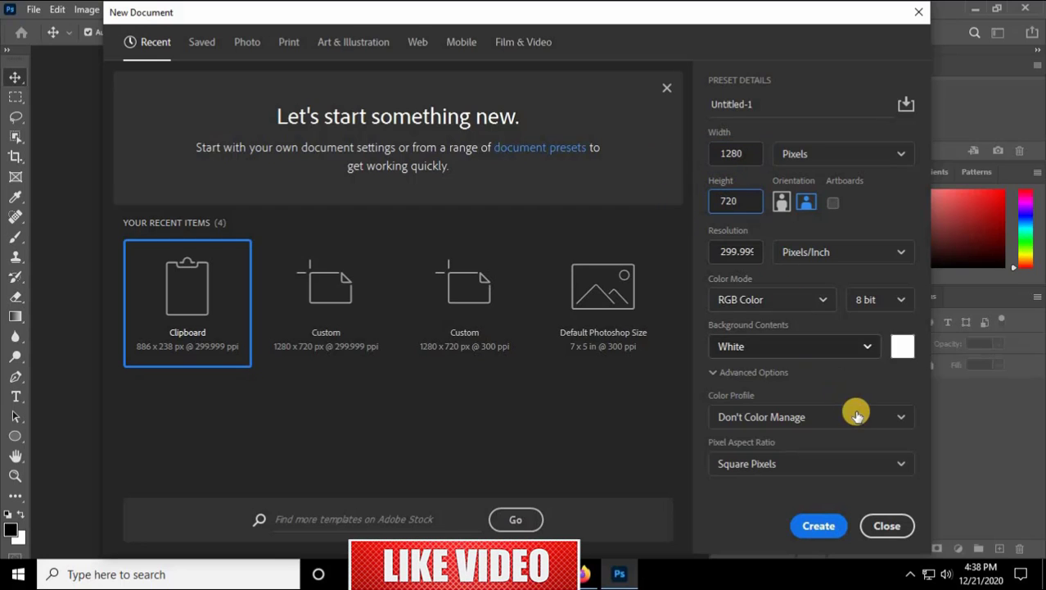
pyautogui.click(737, 252)
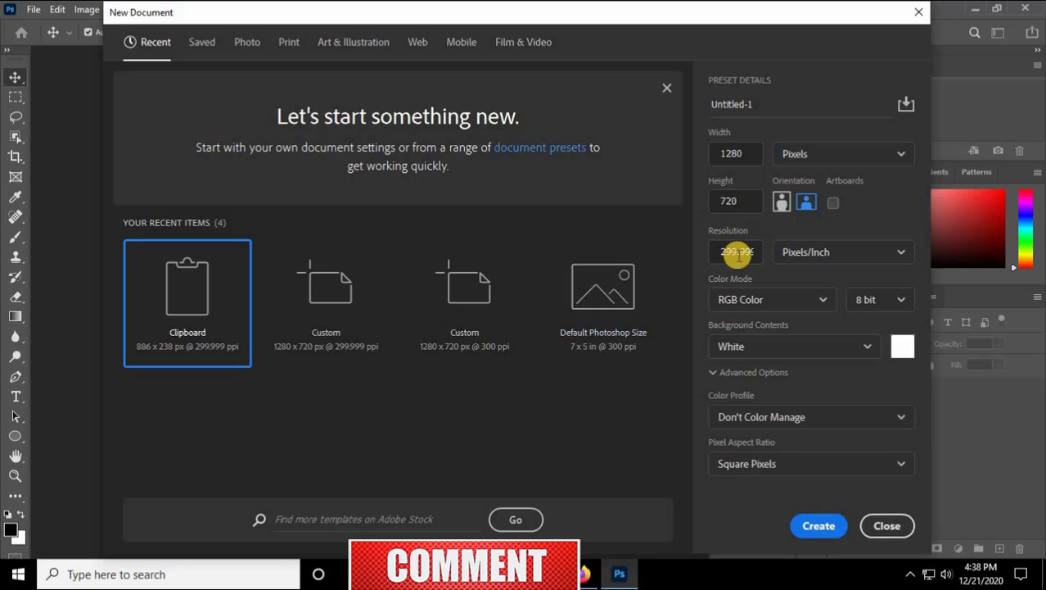
pyautogui.moveTo(722, 251); pyautogui.dragTo(765, 252)
pyautogui.write('300')
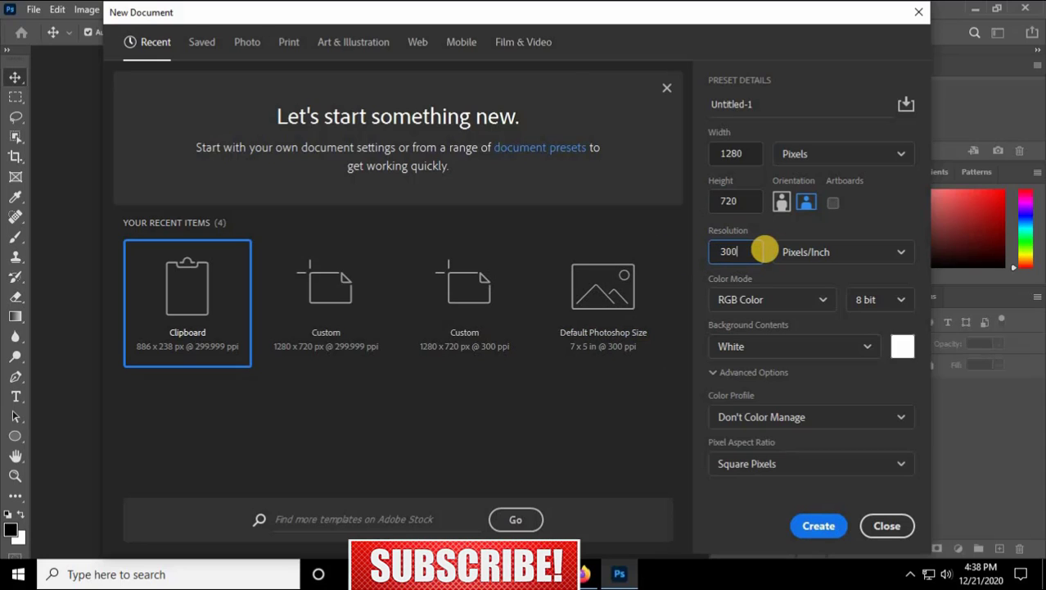
pyautogui.click(808, 525)
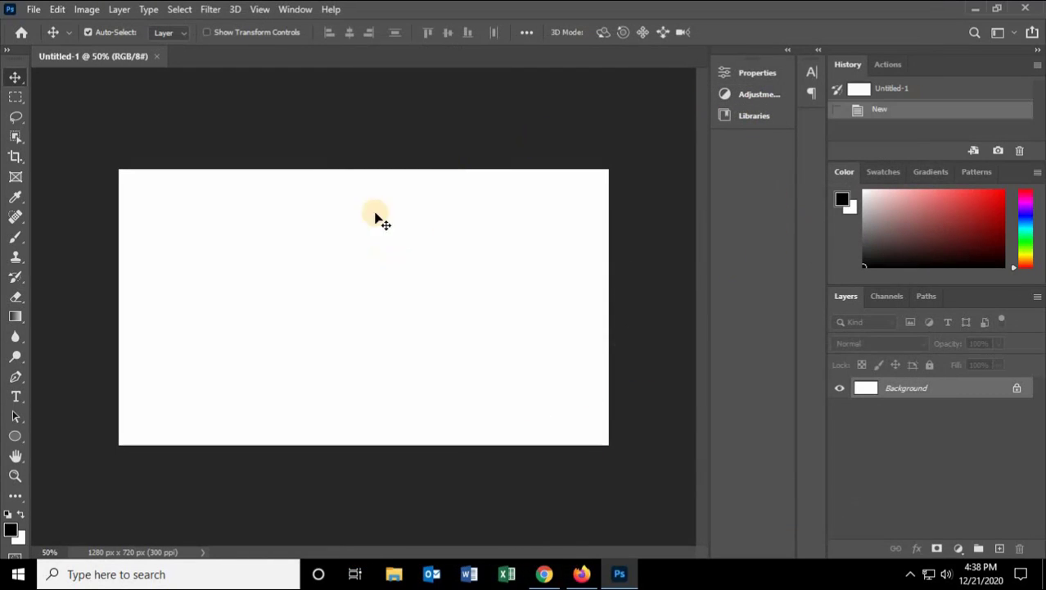
# Step: Fill the background layer with black
pyautogui.click(80, 9)
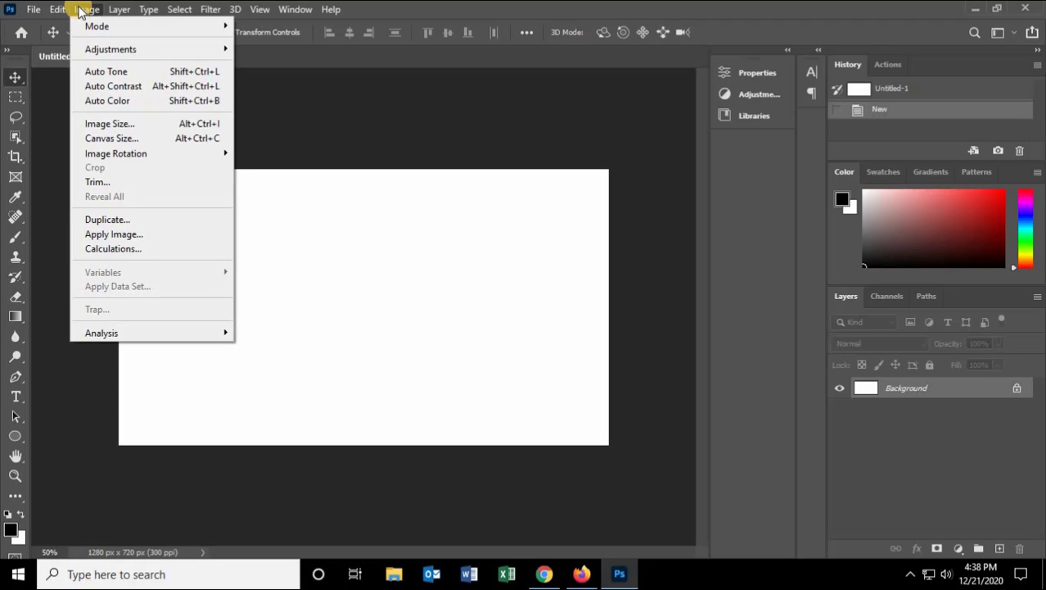
pyautogui.moveTo(59, 9)
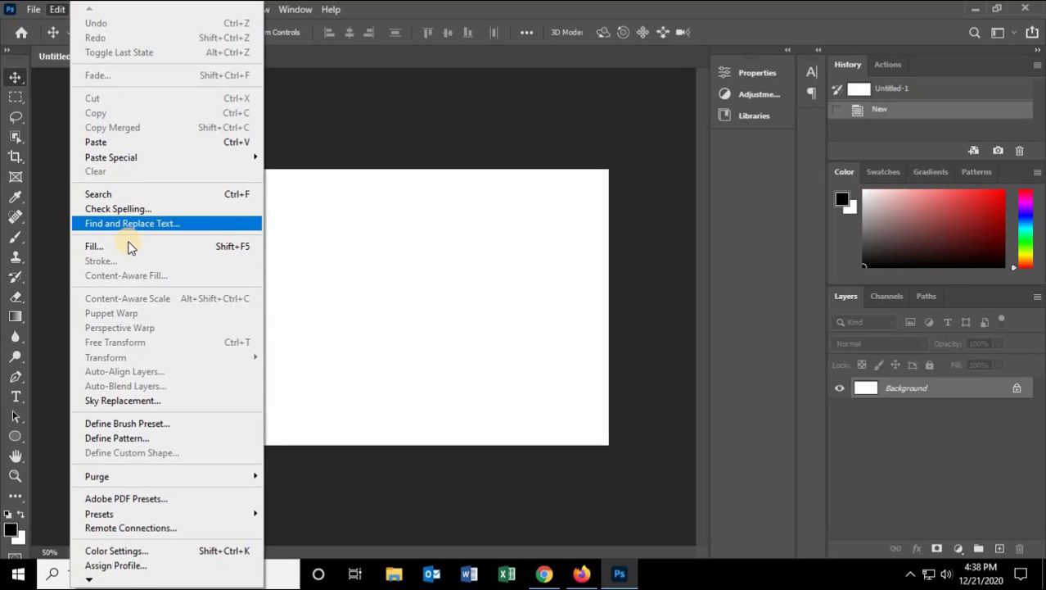
pyautogui.press('Return')
pyautogui.click(518, 135)
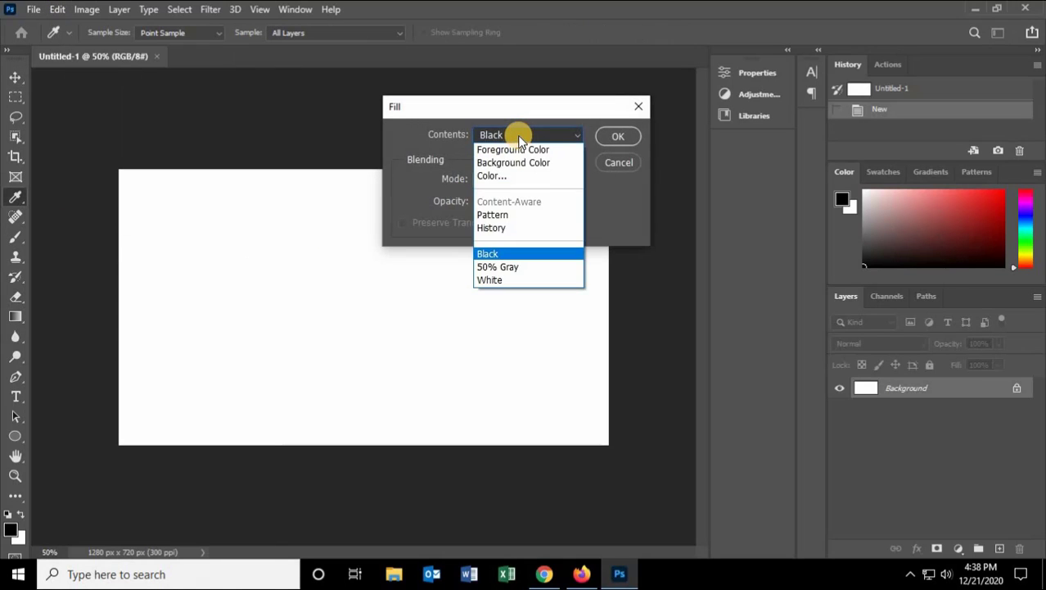
pyautogui.click(517, 135)
pyautogui.click(518, 135)
pyautogui.click(487, 248)
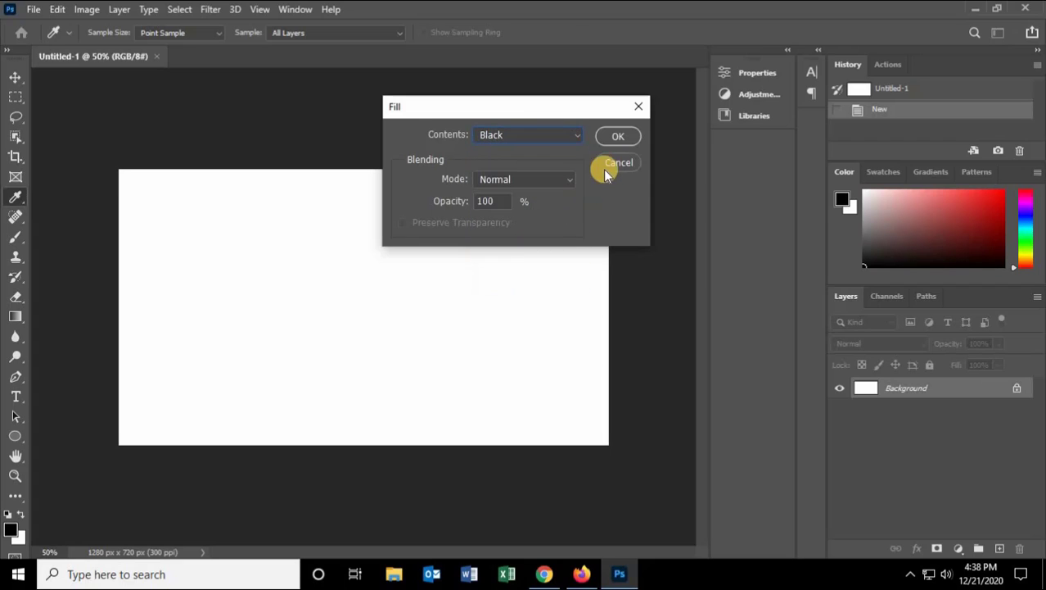
pyautogui.click(617, 137)
pyautogui.press('v')
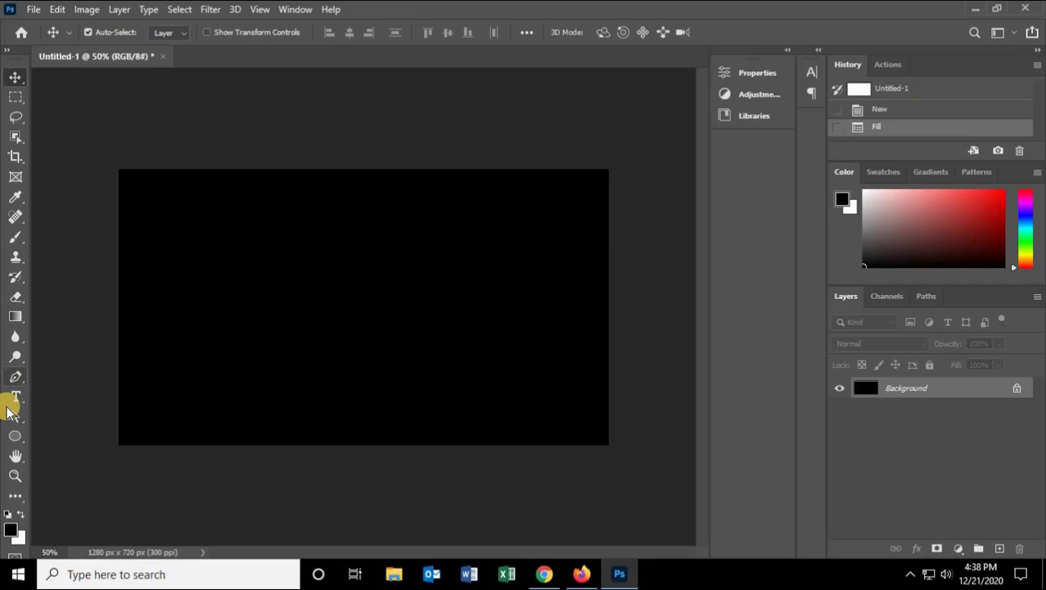
# Step: Add the text IT BASIC 610 near the middle of the canvas in bold Times New Roman
pyautogui.click(15, 399)
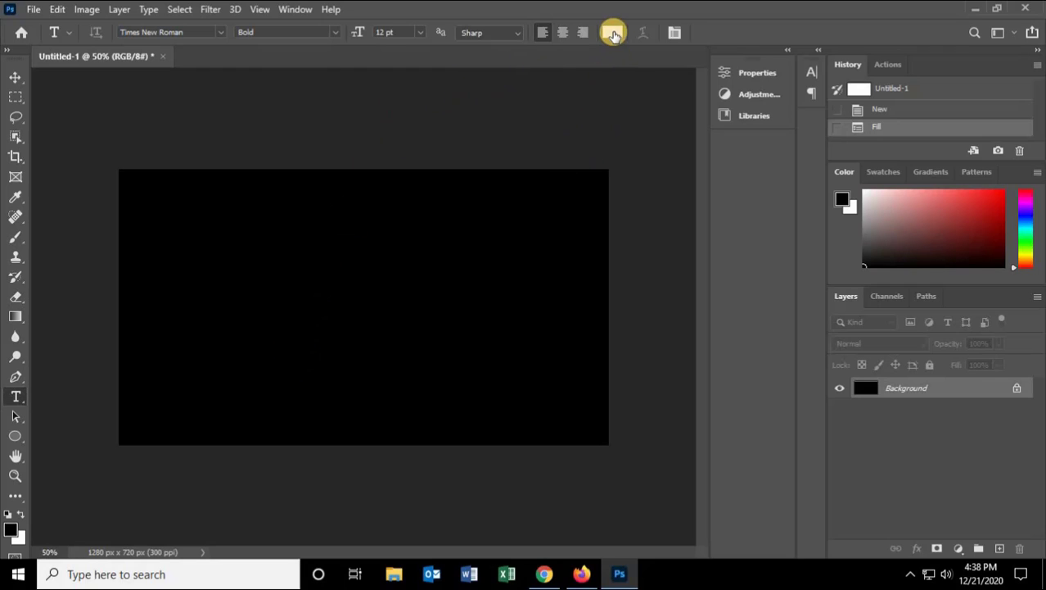
pyautogui.click(268, 308)
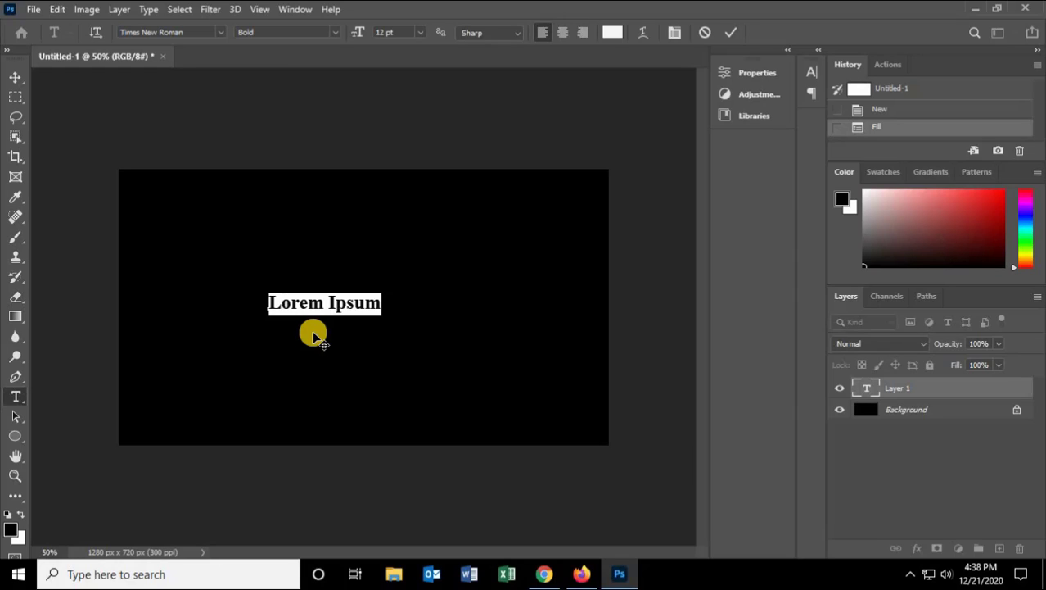
pyautogui.write('it')
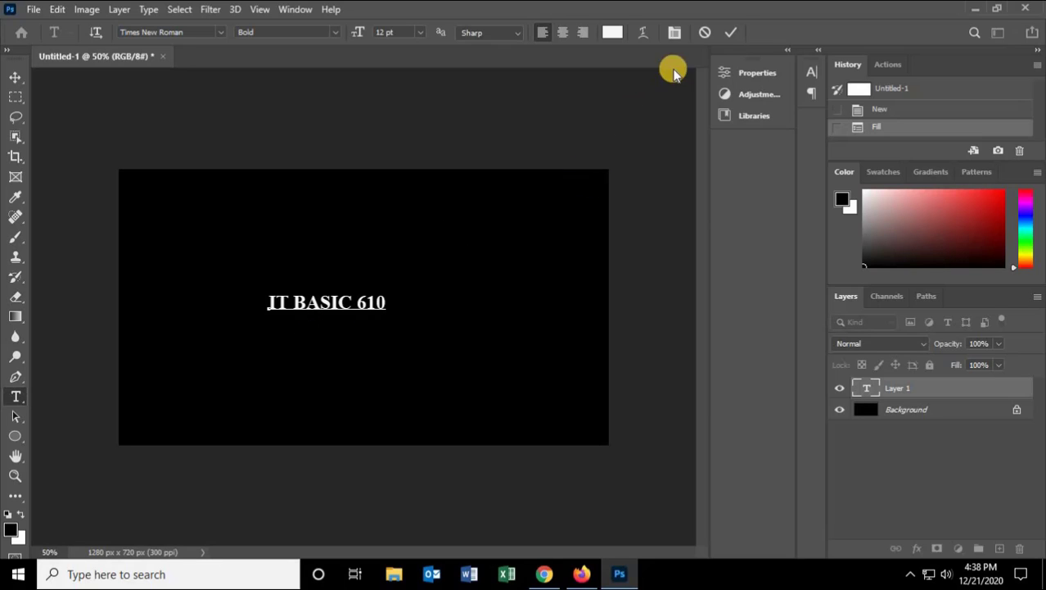
pyautogui.click(730, 32)
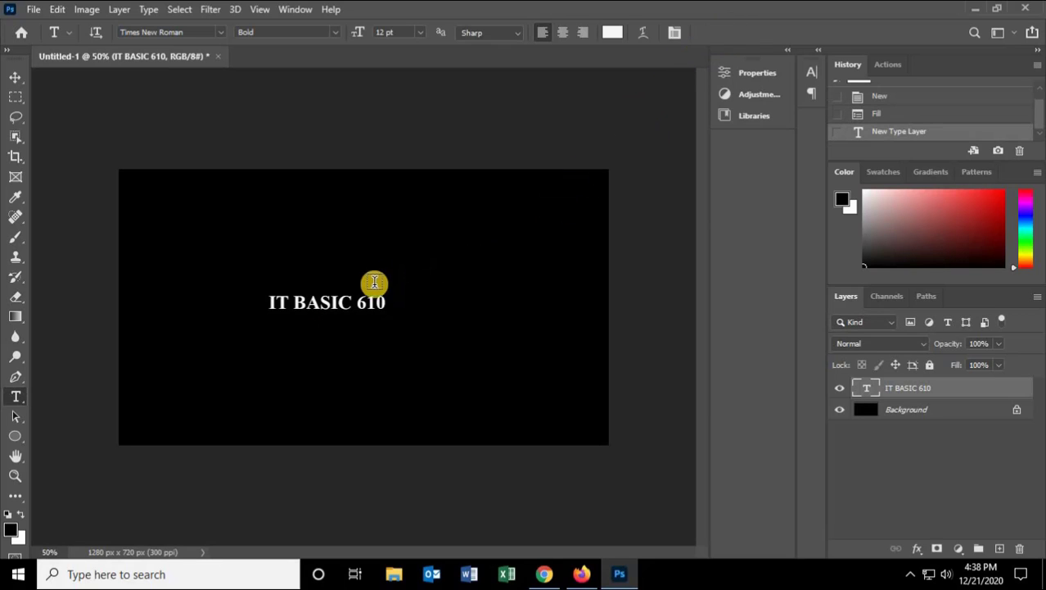
# Step: Scale the text layer up to about 320% with Free Transform and apply it
pyautogui.hotkey('ctrl', 't')
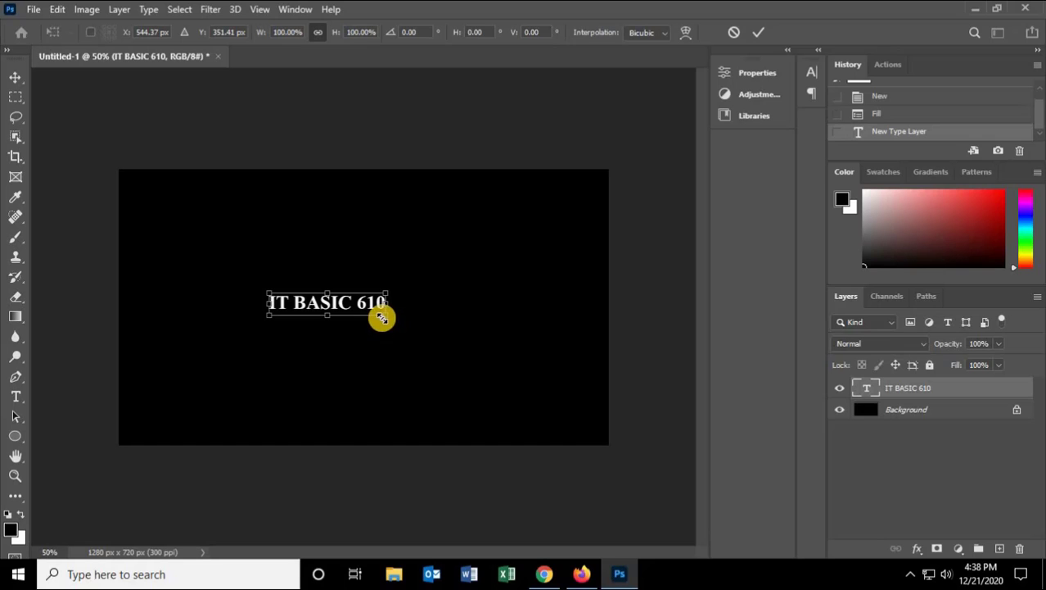
pyautogui.moveTo(384, 314); pyautogui.dragTo(491, 401)
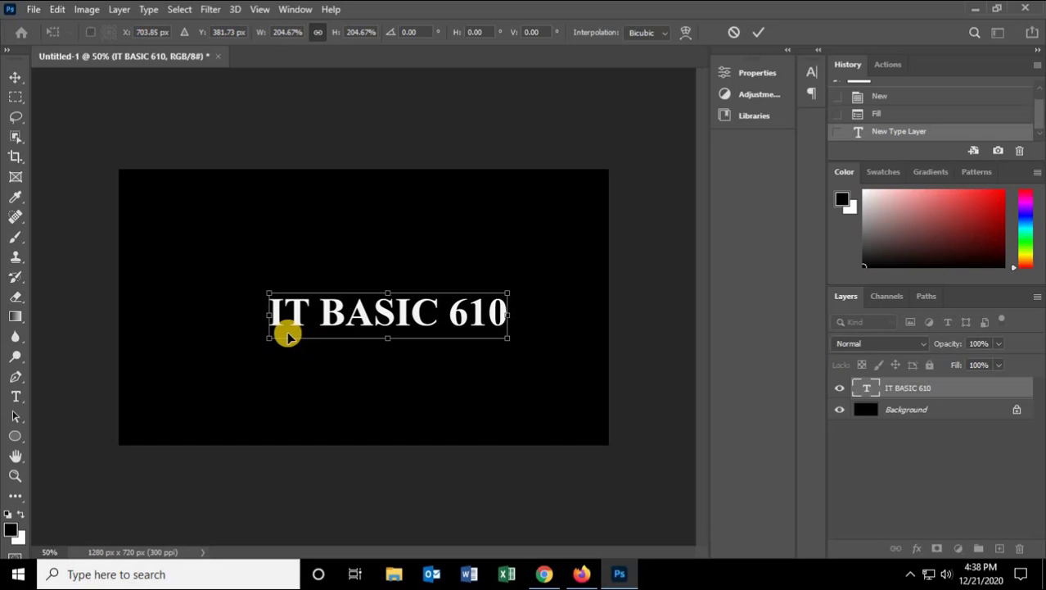
pyautogui.moveTo(262, 339); pyautogui.dragTo(202, 352)
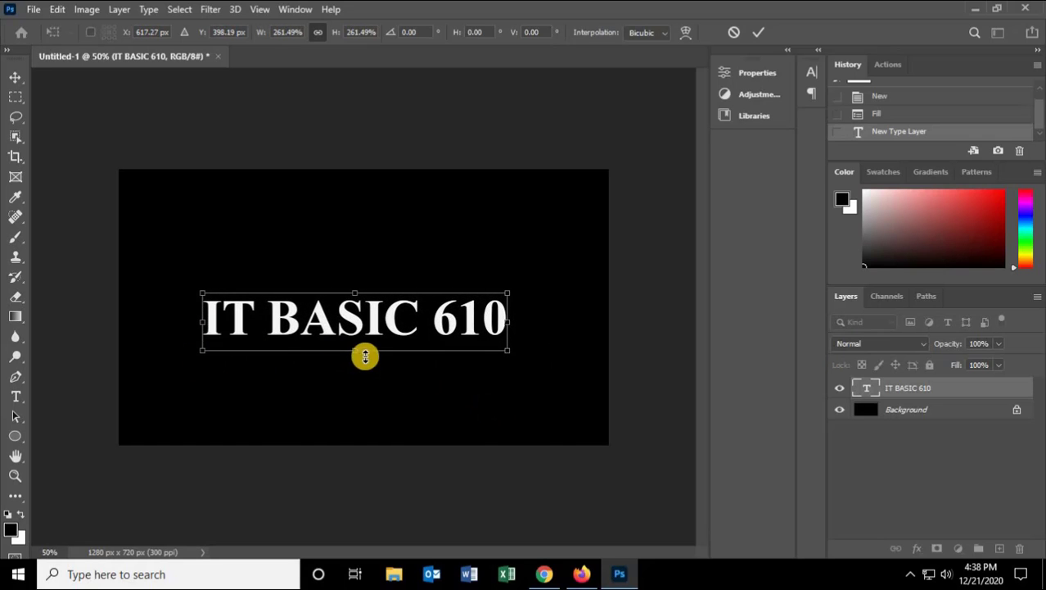
pyautogui.moveTo(358, 351)
pyautogui.mouseDown()
pyautogui.moveTo(357, 381)
pyautogui.moveTo(359, 366)
pyautogui.mouseUp()
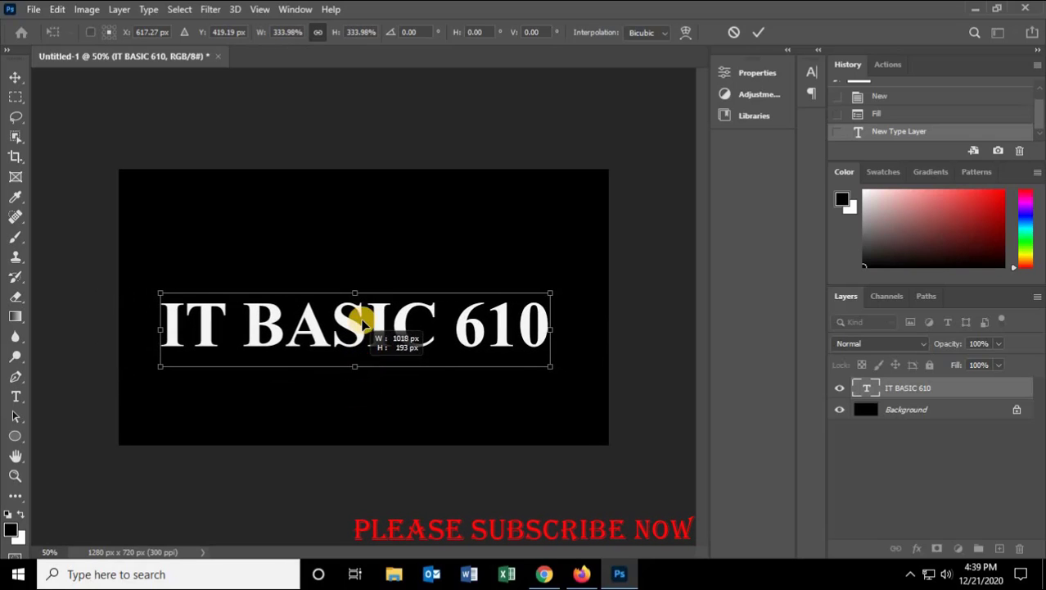
pyautogui.moveTo(361, 292)
pyautogui.mouseDown()
pyautogui.moveTo(362, 280)
pyautogui.moveTo(356, 336)
pyautogui.moveTo(360, 300)
pyautogui.moveTo(356, 312)
pyautogui.mouseUp()
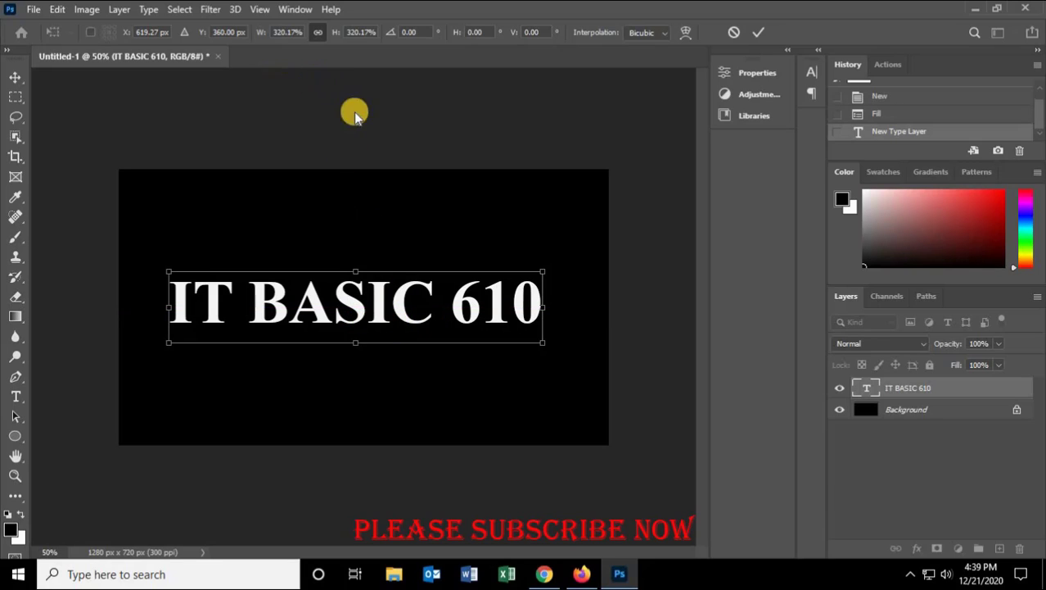
pyautogui.click(757, 33)
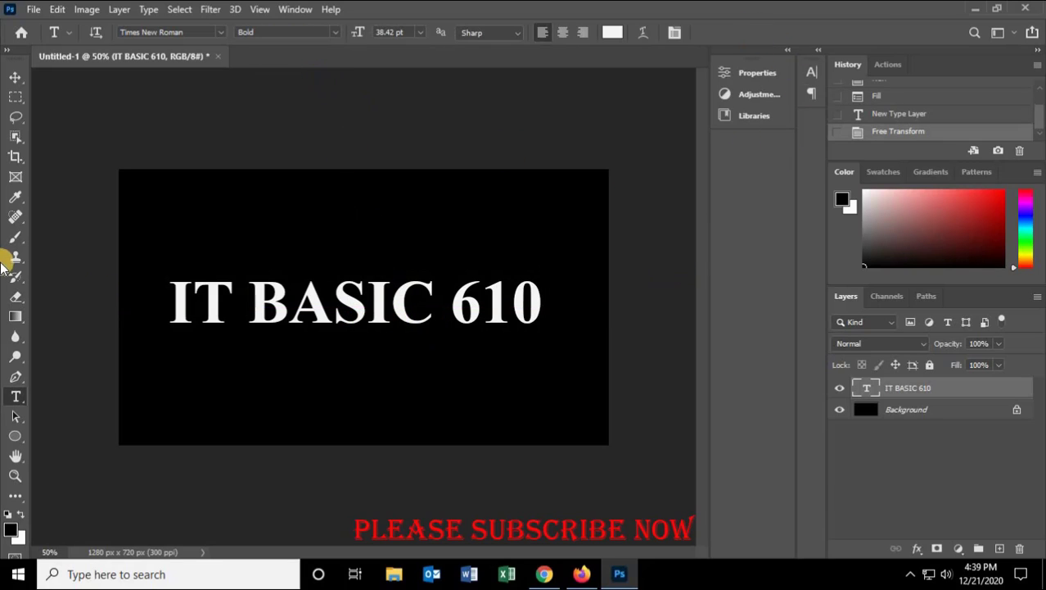
# Step: Center the text on the canvas horizontally and vertically by aligning it with the background layer
pyautogui.click(15, 75)
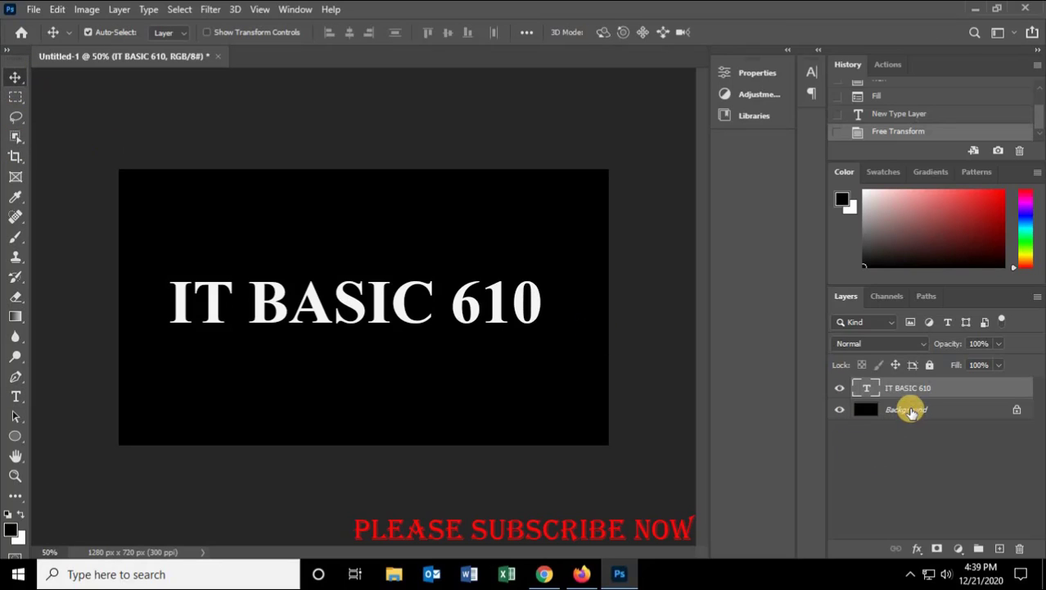
pyautogui.keyDown('ctrl'); pyautogui.click(870, 408); pyautogui.keyUp('ctrl')
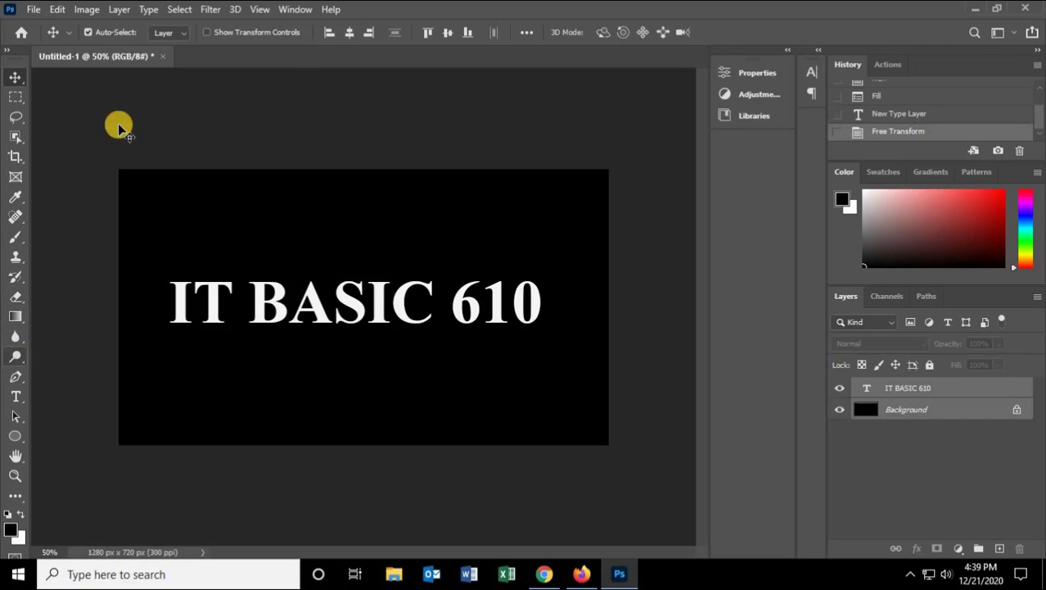
pyautogui.click(350, 31)
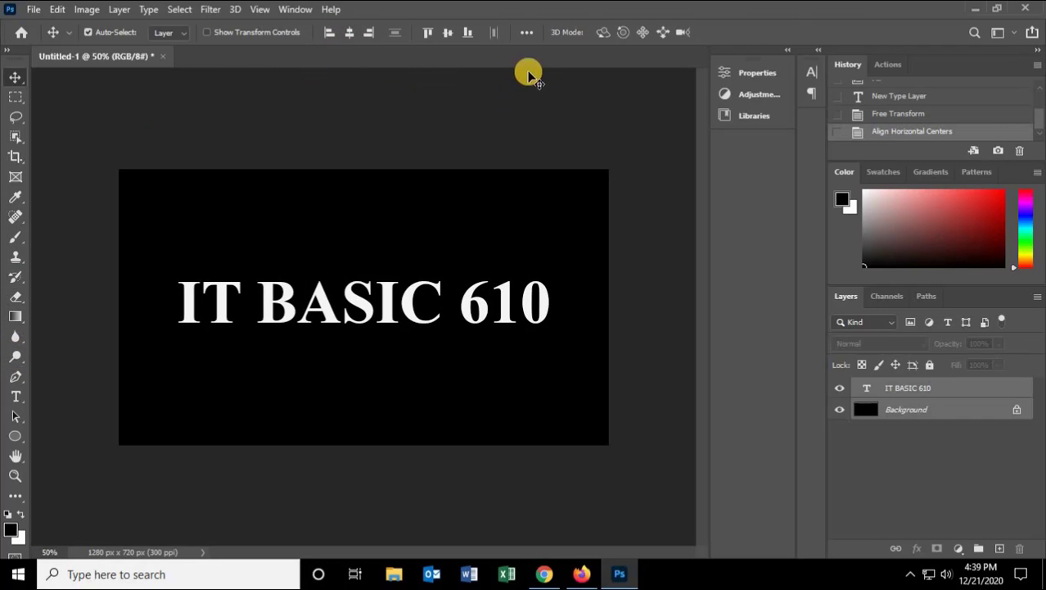
pyautogui.click(449, 32)
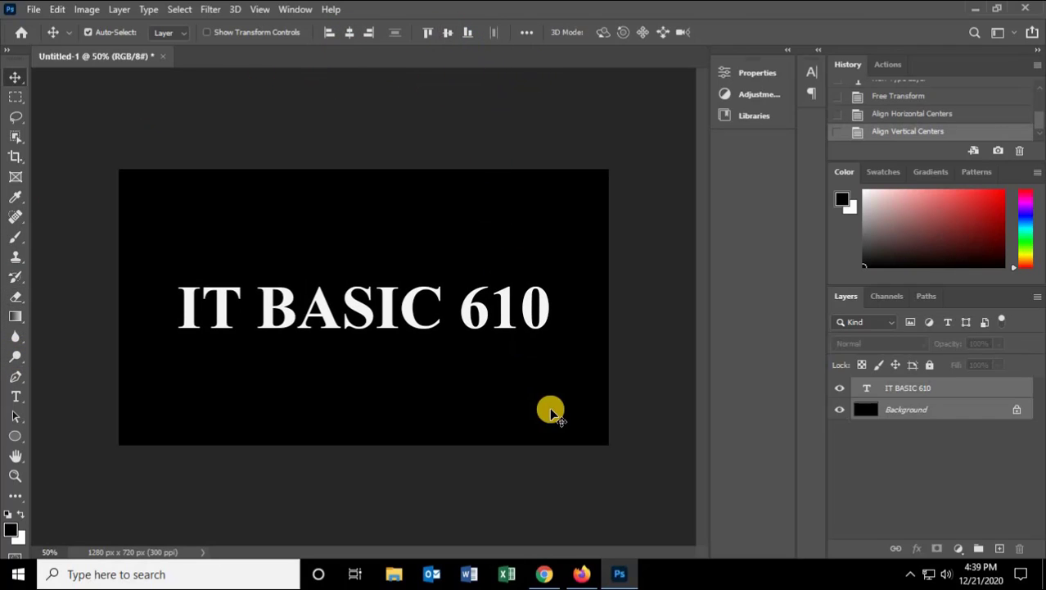
# Step: Rasterize the IT BASIC 610 text layer and make a duplicate of it
pyautogui.click(995, 443)
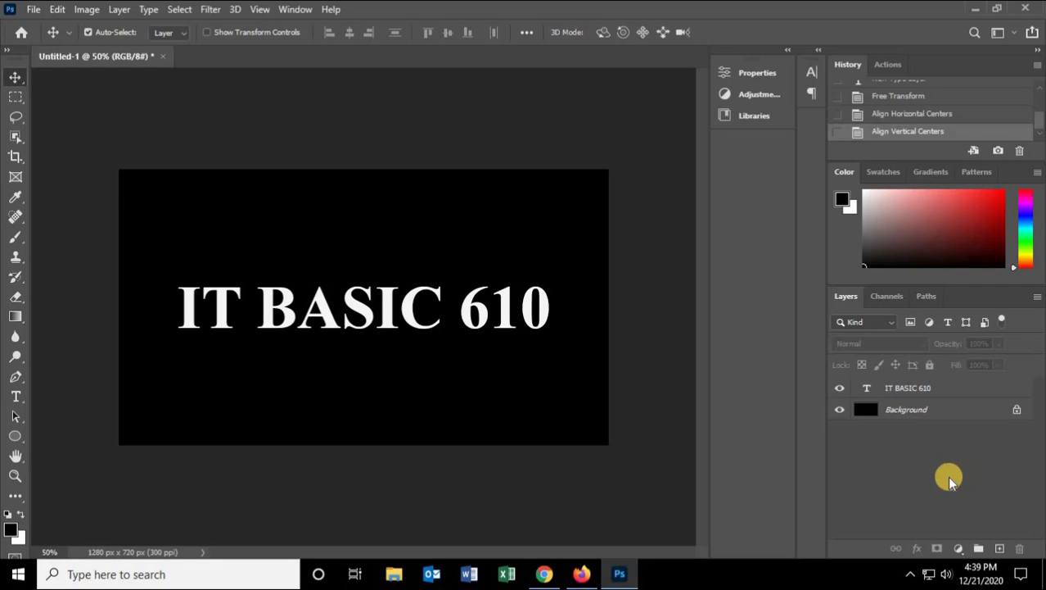
pyautogui.rightClick(896, 389)
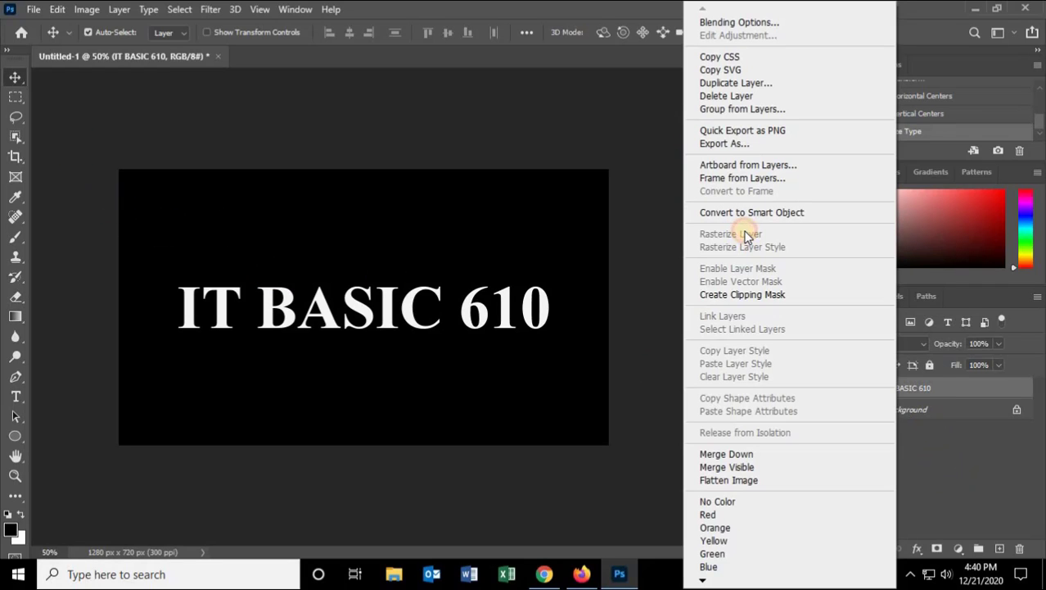
pyautogui.click(972, 467)
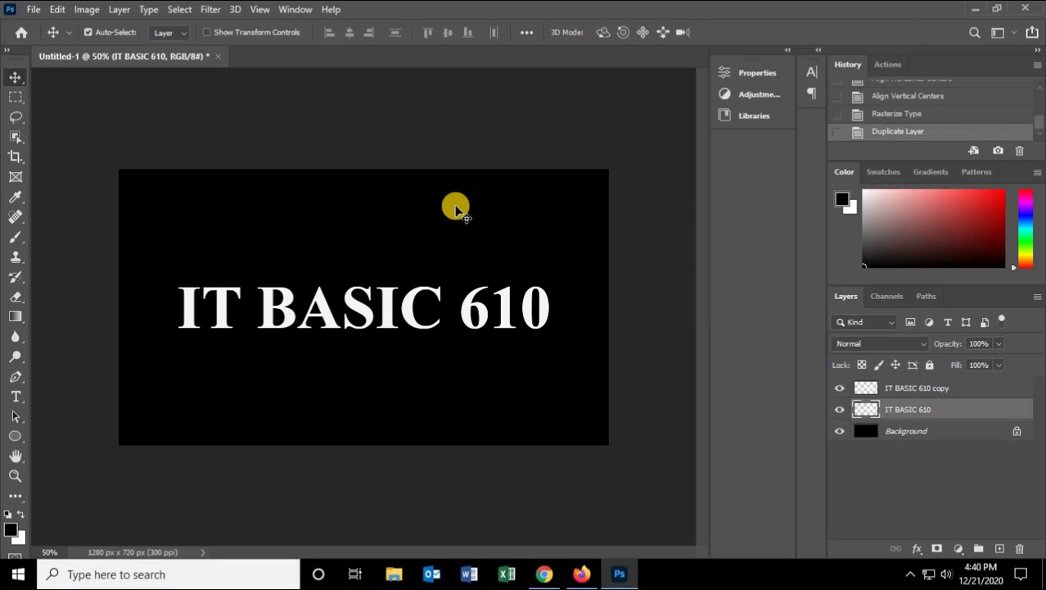
# Step: Rotate the whole canvas 90° clockwise so the text runs vertically
pyautogui.click(86, 9)
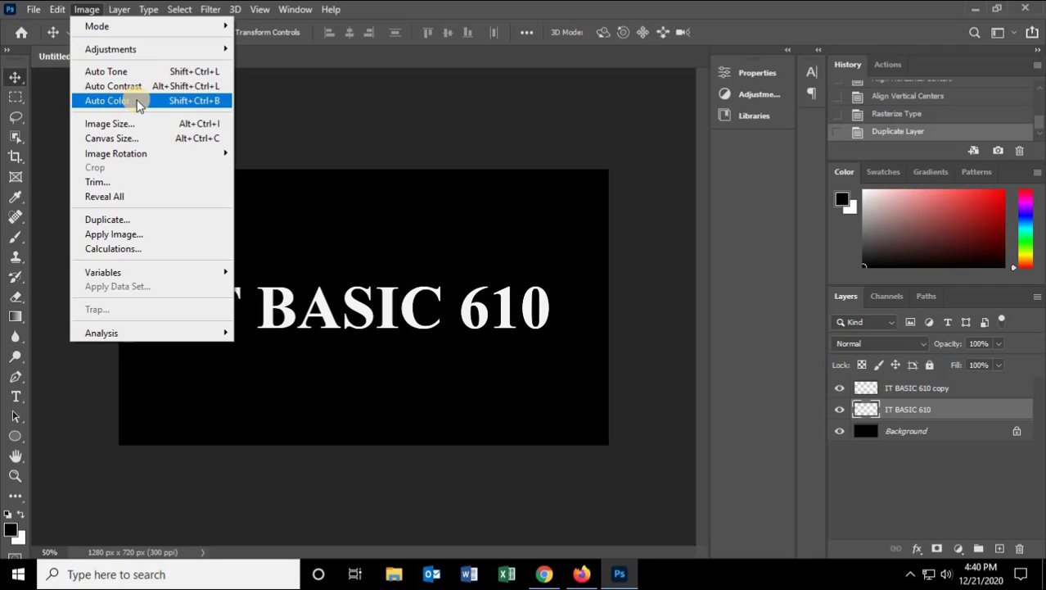
pyautogui.moveTo(135, 153)
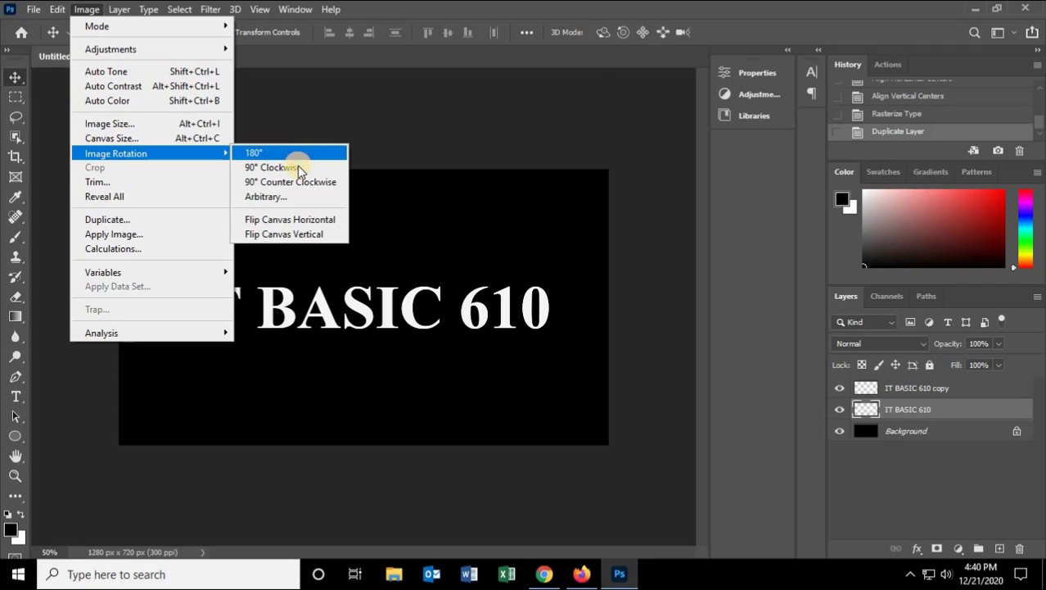
pyautogui.click(298, 166)
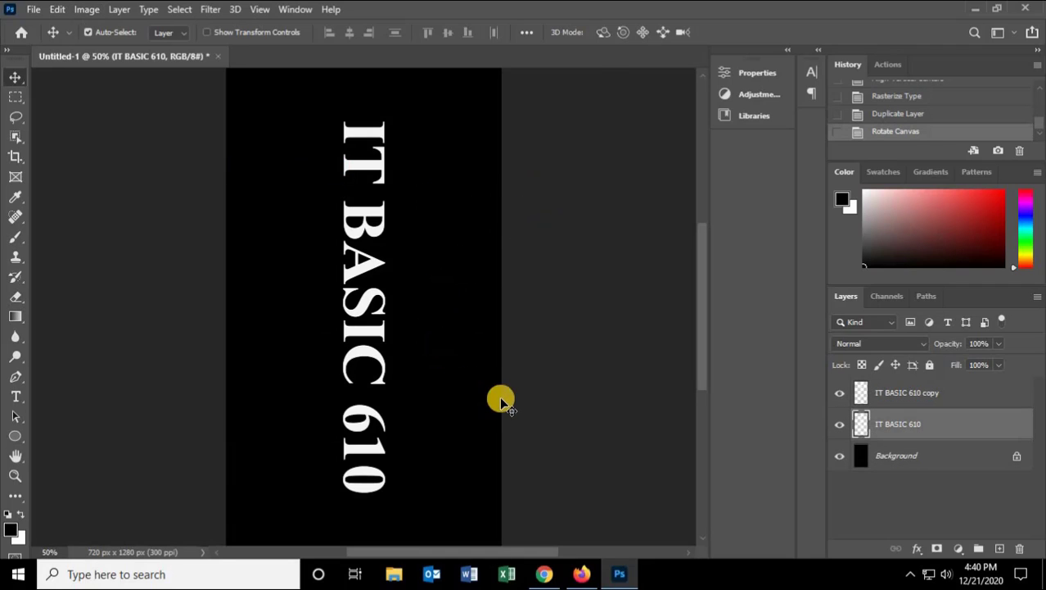
pyautogui.click(415, 359)
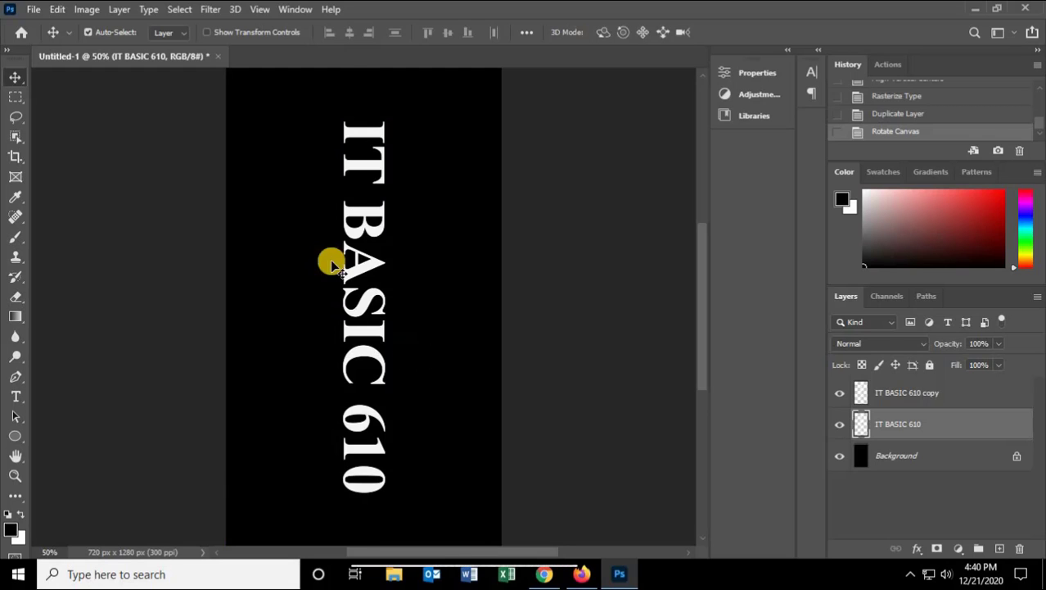
# Step: Apply the Wind filter to the original text layer using the Wind method from the Left
pyautogui.click(175, 9)
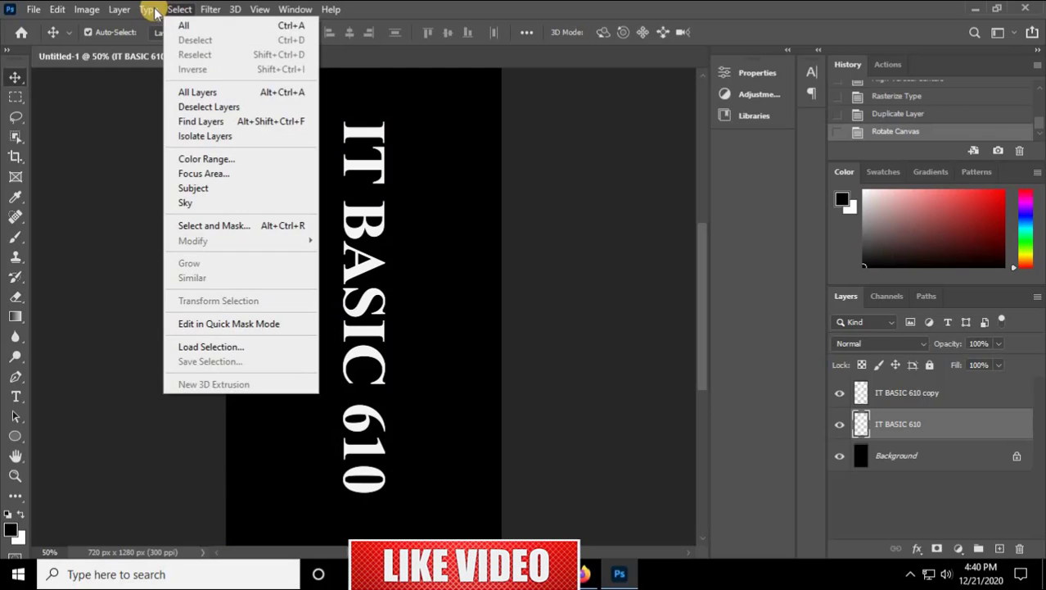
pyautogui.moveTo(205, 9)
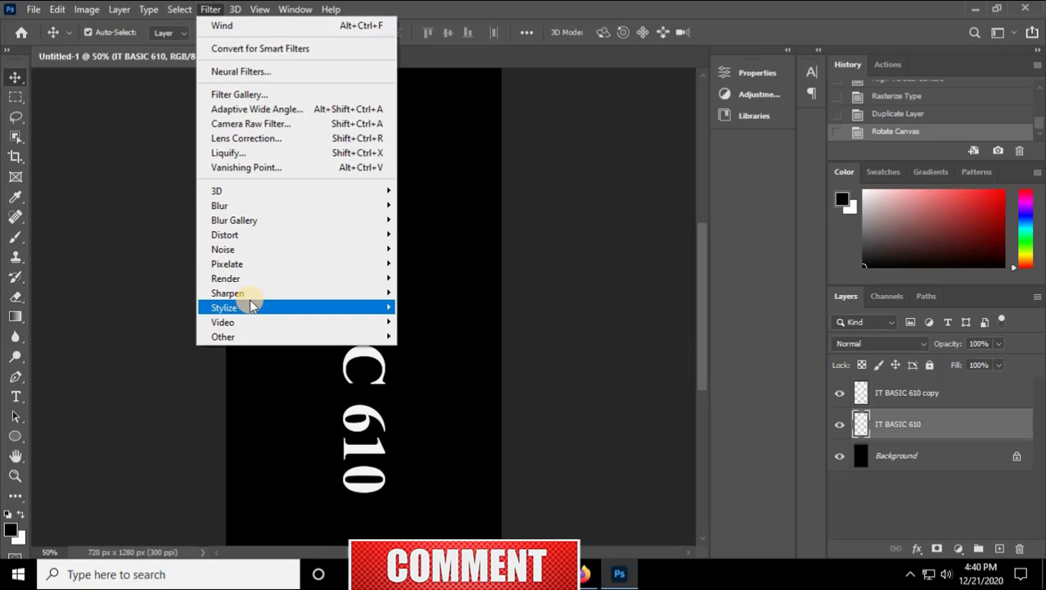
pyautogui.moveTo(378, 309)
pyautogui.click(423, 424)
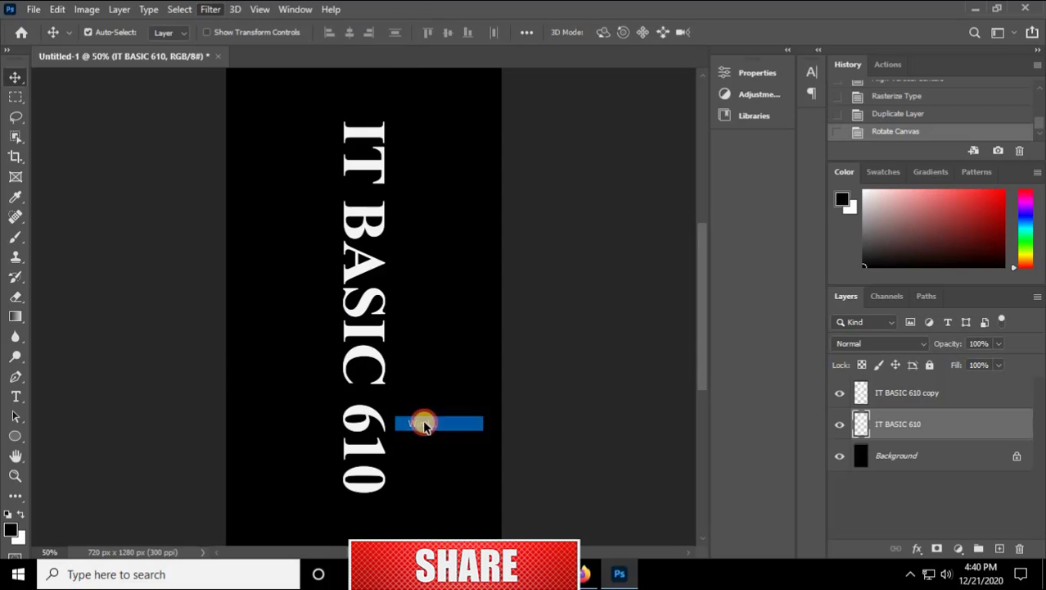
pyautogui.click(401, 405)
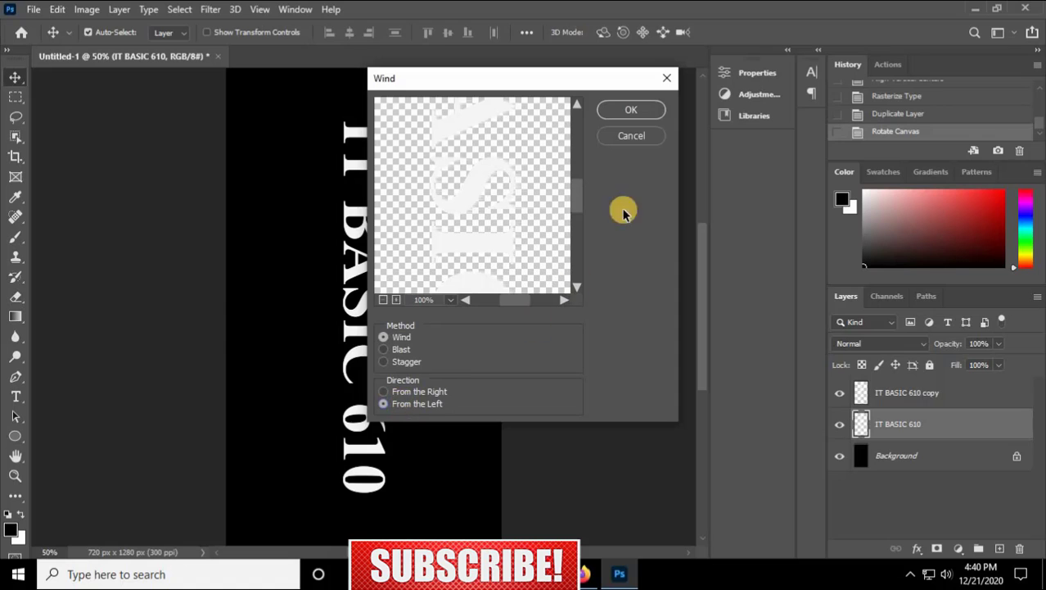
pyautogui.click(638, 110)
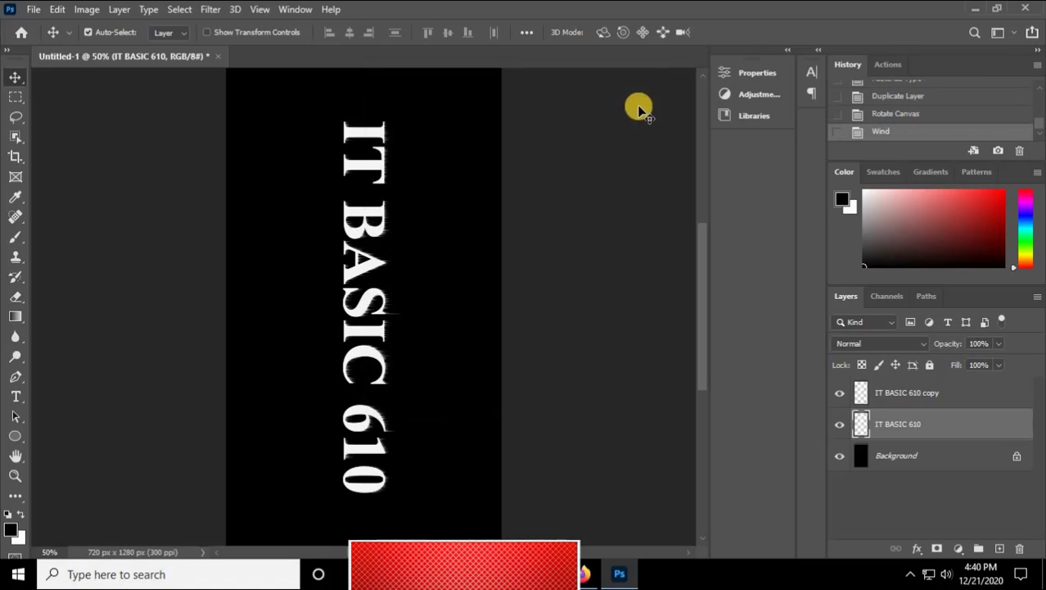
# Step: Reapply the Wind filter twice more to lengthen the streaks
pyautogui.click(203, 8)
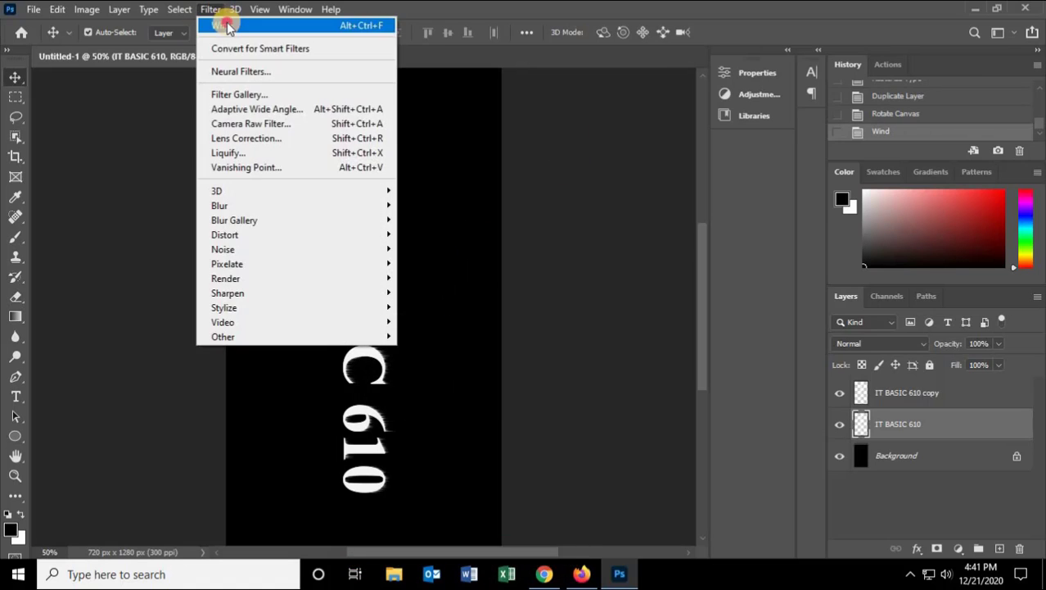
pyautogui.click(224, 22)
pyautogui.click(210, 8)
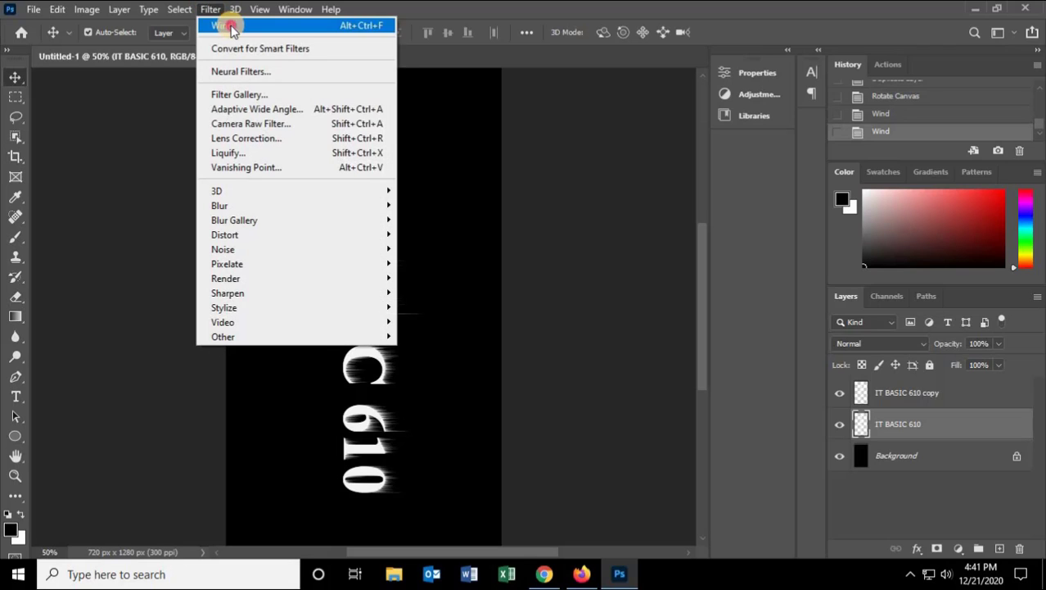
pyautogui.click(226, 25)
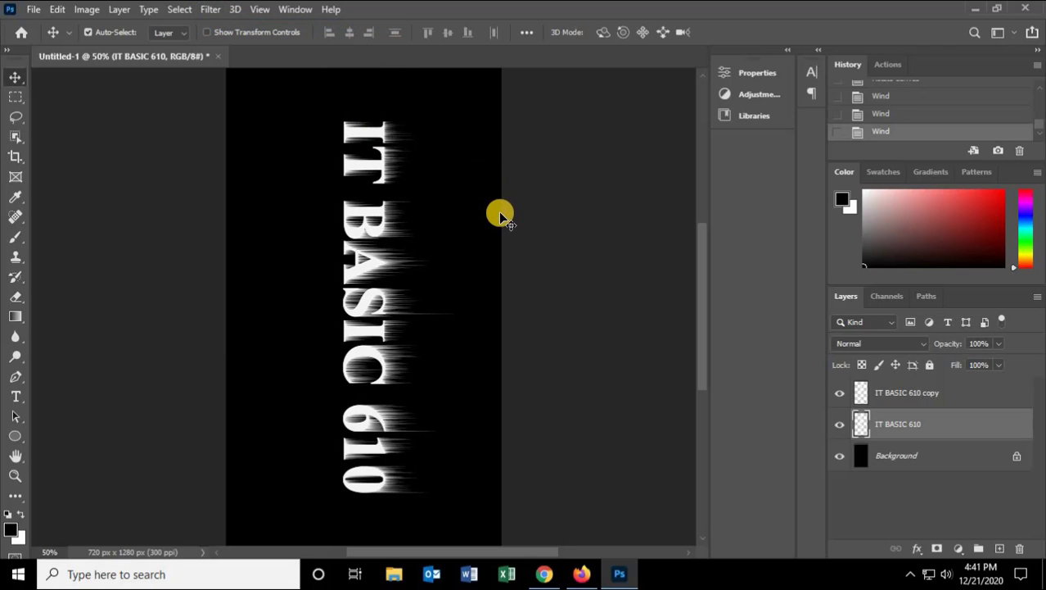
# Step: Rotate the canvas 90° clockwise again
pyautogui.click(86, 9)
pyautogui.moveTo(135, 155)
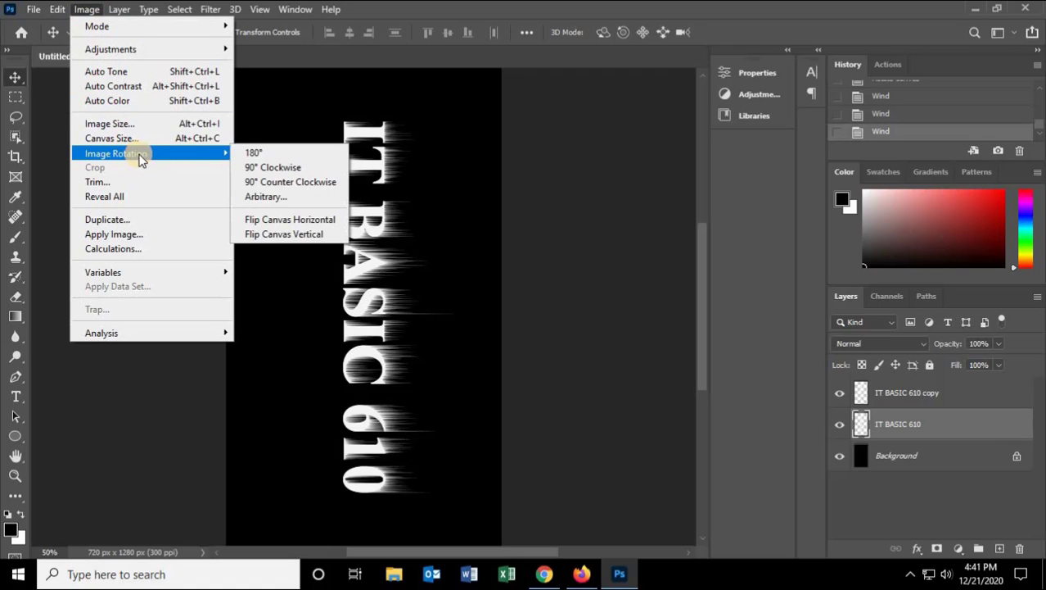
pyautogui.click(300, 167)
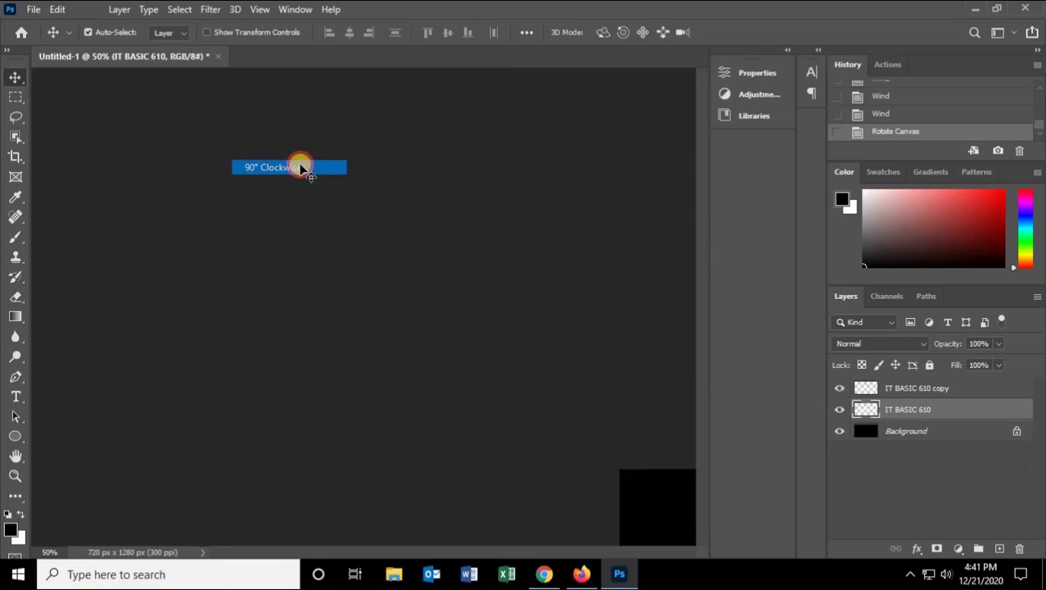
# Step: Rotate the canvas 180° so the text reads upright with the wind streaks rising upward
pyautogui.click(86, 9)
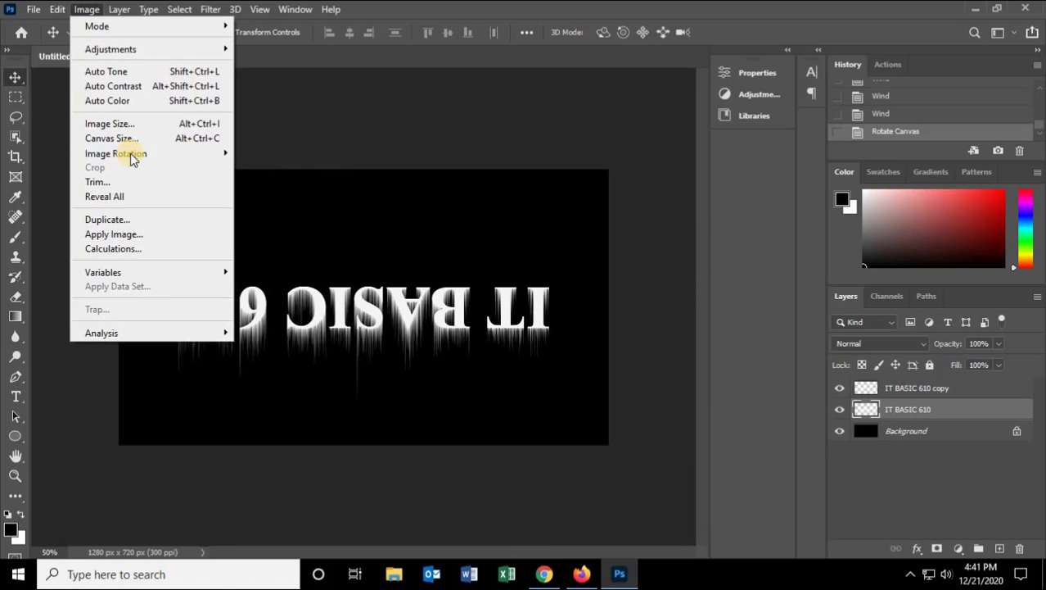
pyautogui.moveTo(136, 152)
pyautogui.click(281, 152)
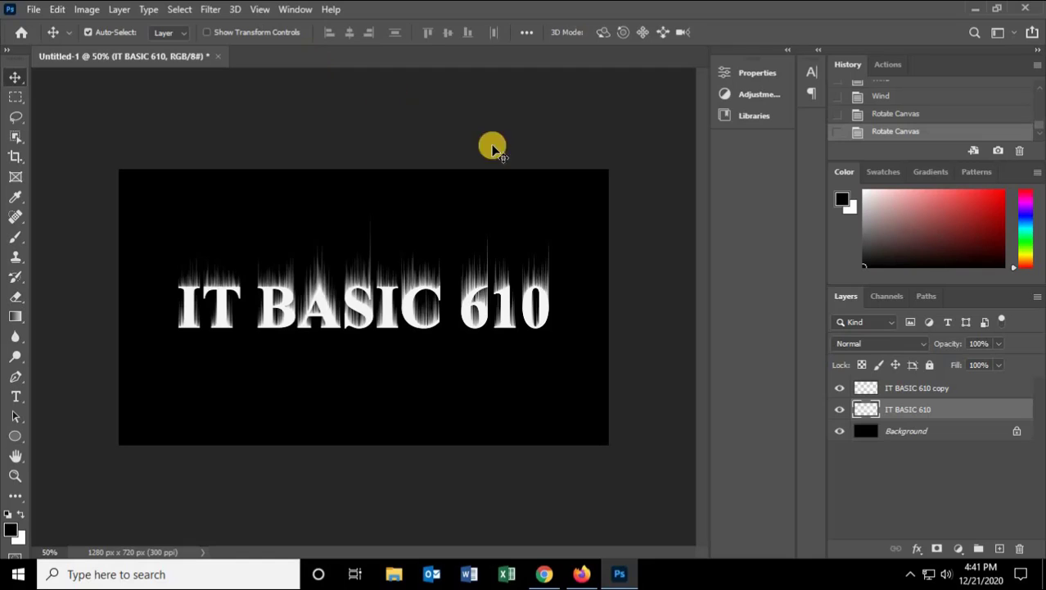
# Step: Duplicate the Background layer
pyautogui.click(907, 435)
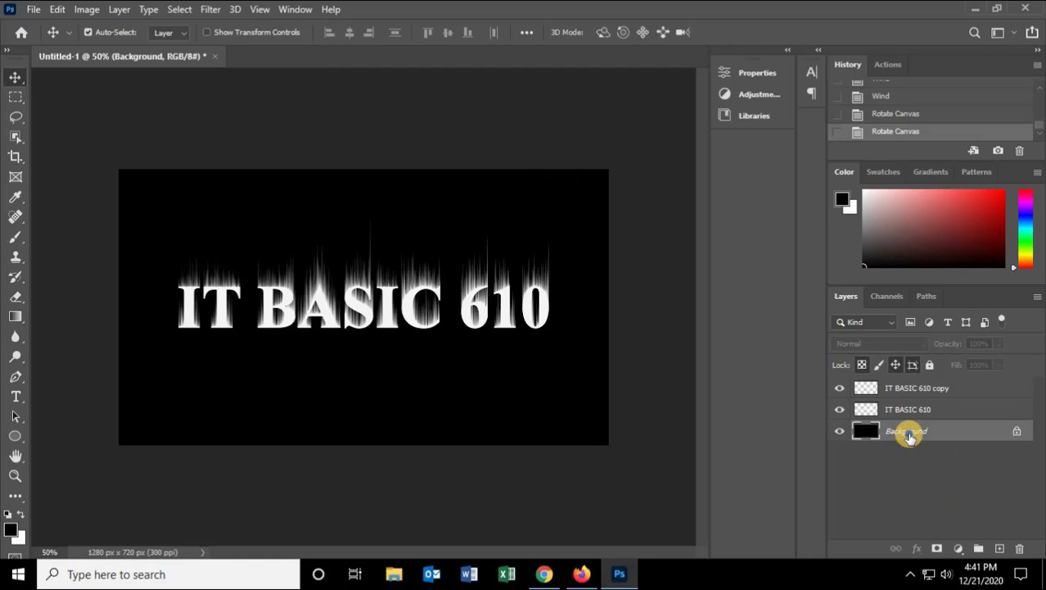
pyautogui.rightClick(907, 436)
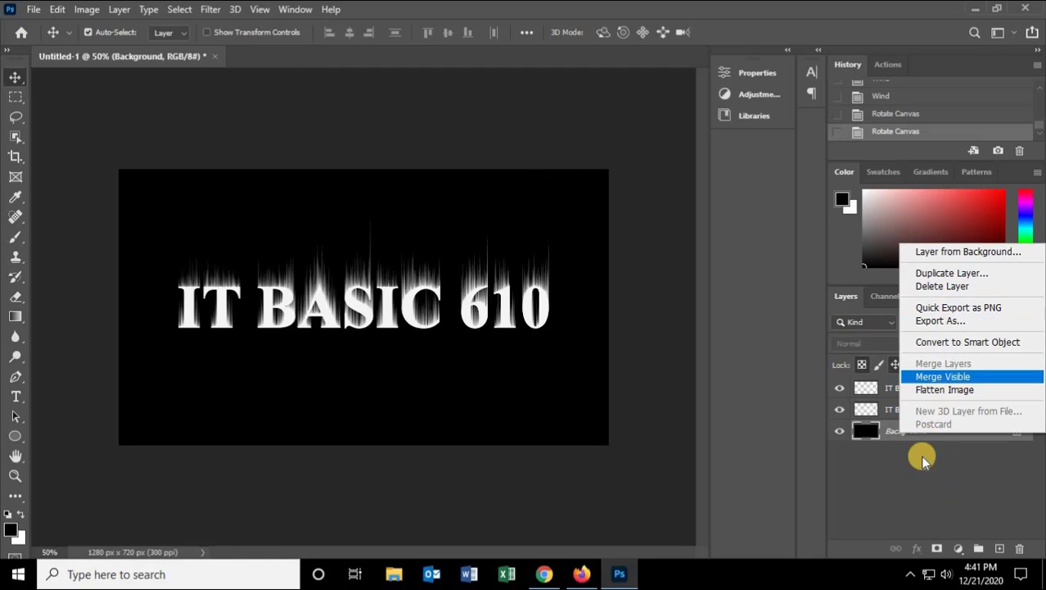
pyautogui.click(906, 430)
pyautogui.rightClick(910, 433)
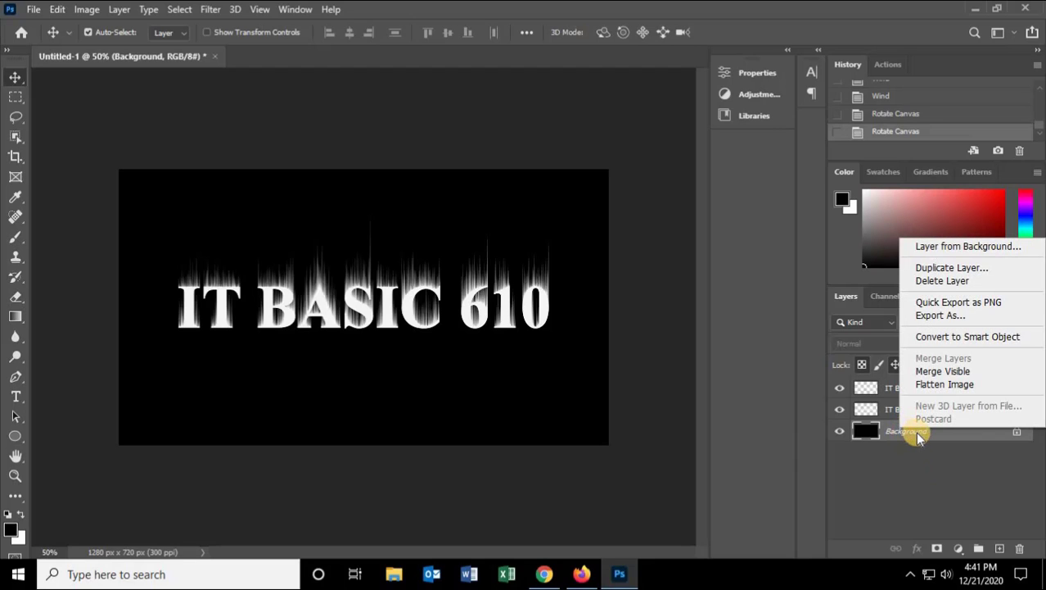
pyautogui.click(936, 273)
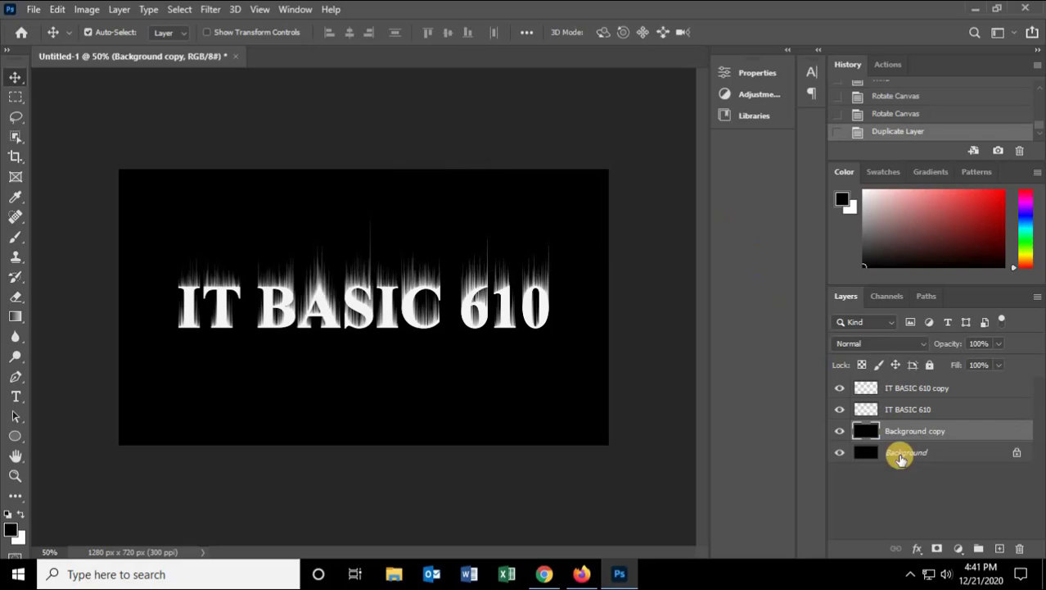
# Step: Merge the windblown IT BASIC 610 layer down into the Background copy layer
pyautogui.click(907, 407)
pyautogui.rightClick(909, 409)
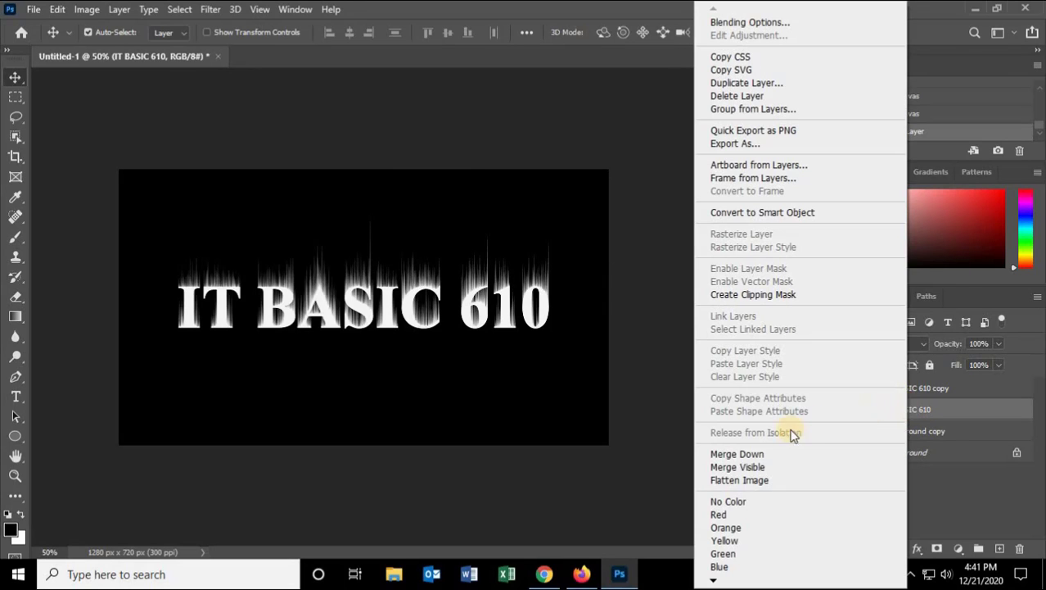
pyautogui.click(741, 453)
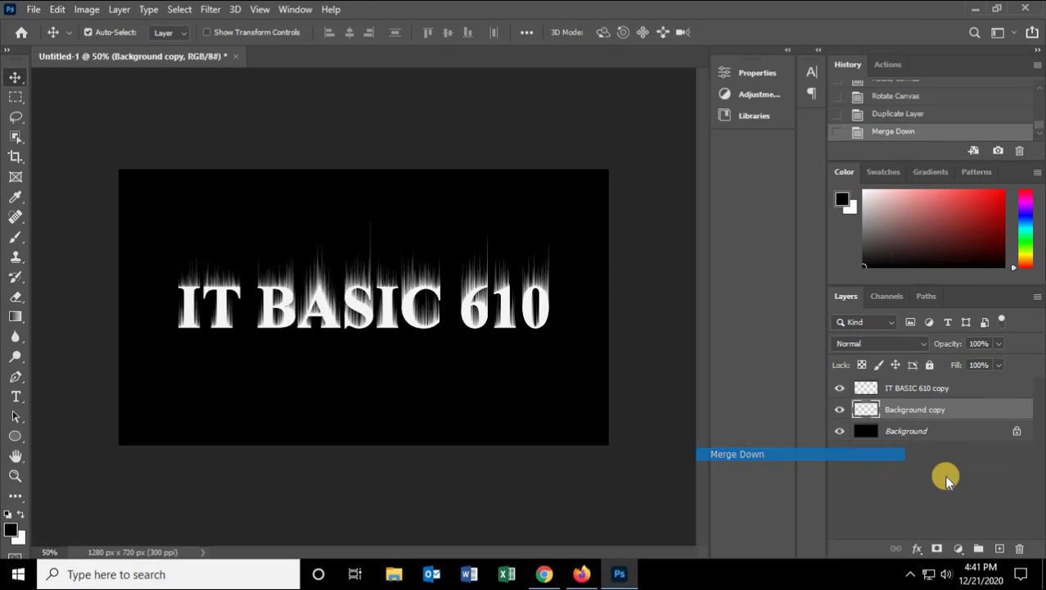
# Step: Warp the streaks on the Background copy layer into flame-like wisps with Liquify using brush size 20
pyautogui.click(910, 407)
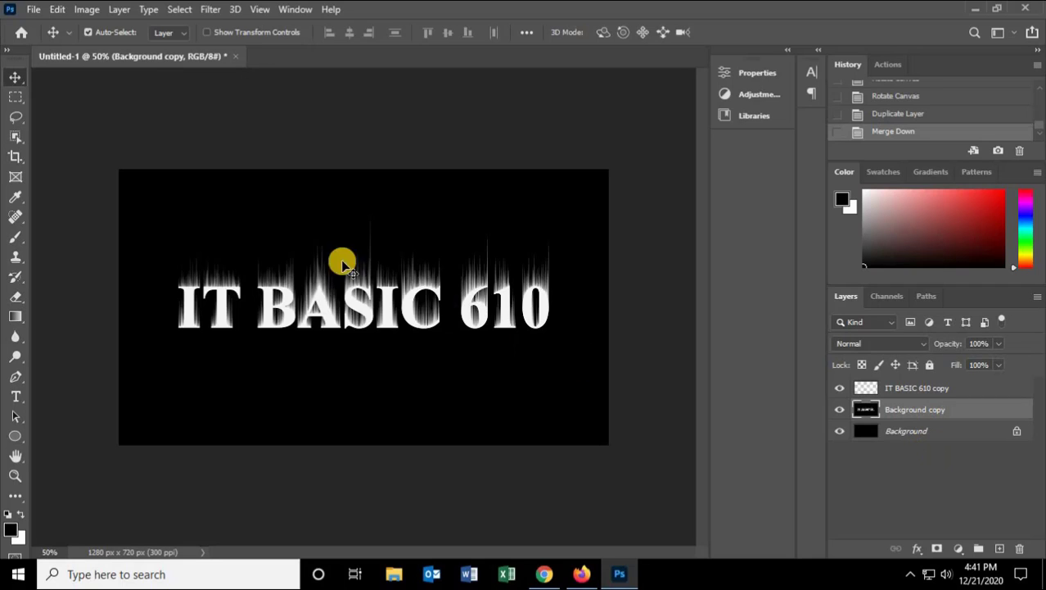
pyautogui.click(211, 10)
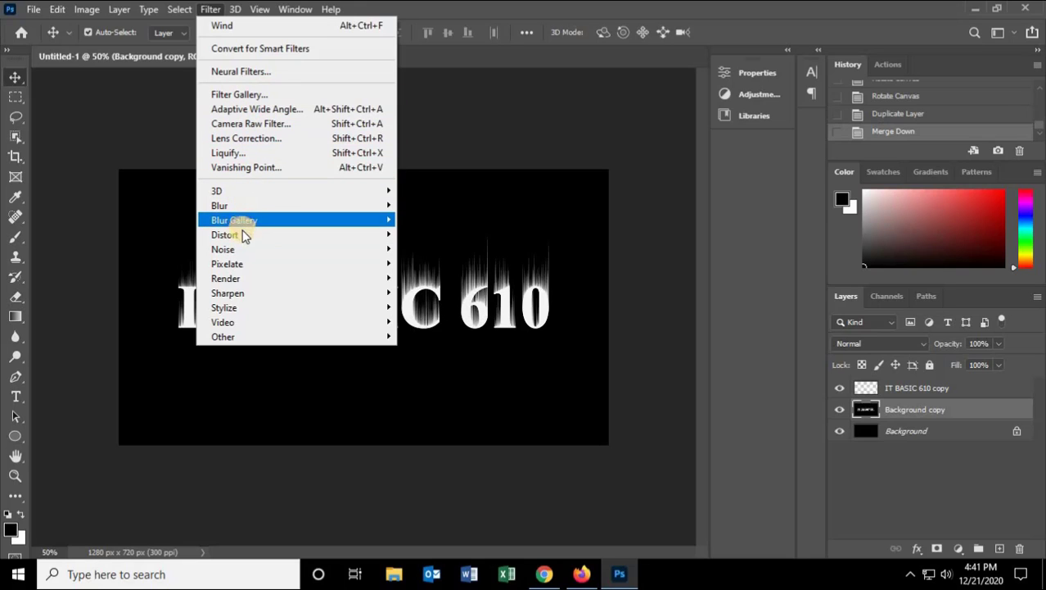
pyautogui.click(270, 154)
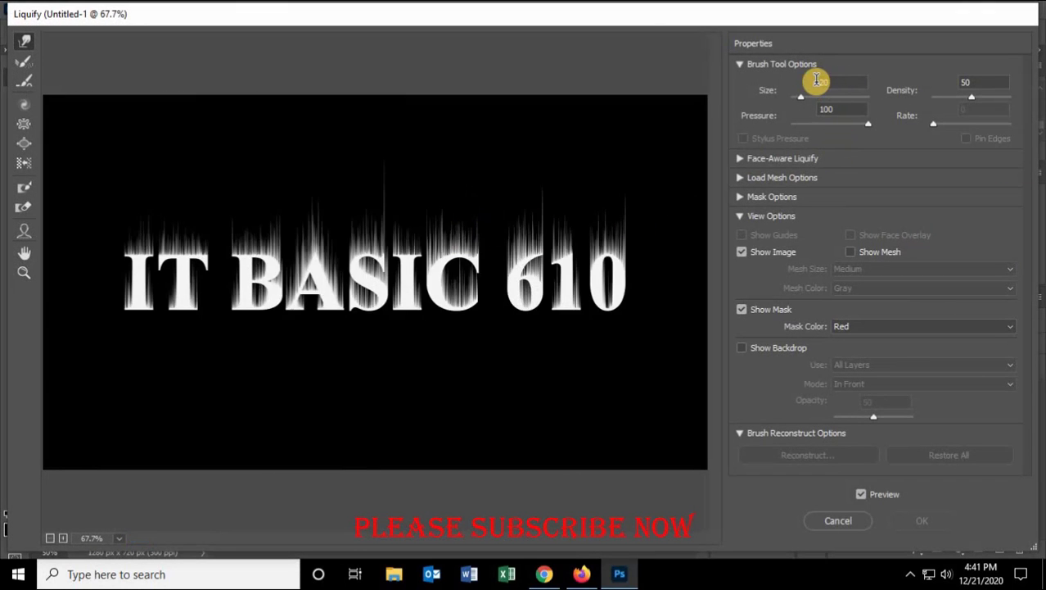
pyautogui.click(812, 85)
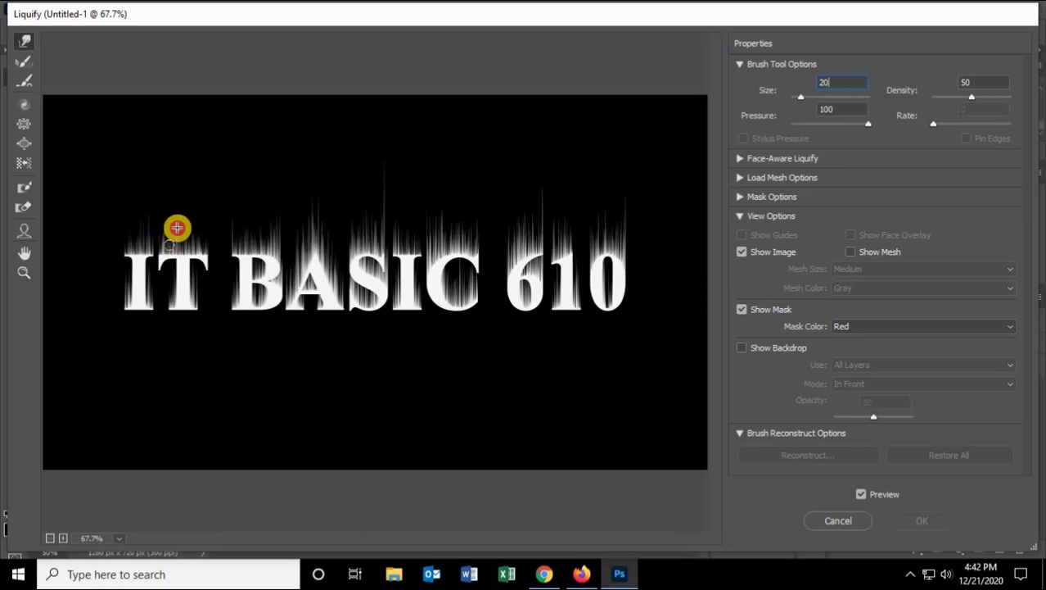
pyautogui.moveTo(176, 227)
pyautogui.mouseDown()
pyautogui.moveTo(195, 250)
pyautogui.moveTo(205, 227)
pyautogui.moveTo(201, 256)
pyautogui.moveTo(192, 218)
pyautogui.moveTo(187, 245)
pyautogui.moveTo(191, 222)
pyautogui.moveTo(151, 255)
pyautogui.moveTo(132, 253)
pyautogui.moveTo(141, 228)
pyautogui.moveTo(127, 252)
pyautogui.moveTo(132, 230)
pyautogui.moveTo(123, 251)
pyautogui.moveTo(144, 222)
pyautogui.moveTo(149, 251)
pyautogui.moveTo(151, 224)
pyautogui.moveTo(249, 240)
pyautogui.moveTo(260, 208)
pyautogui.moveTo(246, 215)
pyautogui.moveTo(236, 253)
pyautogui.moveTo(237, 221)
pyautogui.moveTo(243, 253)
pyautogui.moveTo(247, 229)
pyautogui.moveTo(245, 256)
pyautogui.moveTo(251, 219)
pyautogui.moveTo(238, 245)
pyautogui.moveTo(240, 231)
pyautogui.moveTo(238, 253)
pyautogui.moveTo(253, 223)
pyautogui.moveTo(255, 249)
pyautogui.moveTo(263, 214)
pyautogui.moveTo(271, 258)
pyautogui.moveTo(282, 224)
pyautogui.moveTo(269, 245)
pyautogui.moveTo(261, 229)
pyautogui.moveTo(260, 249)
pyautogui.moveTo(262, 237)
pyautogui.moveTo(298, 269)
pyautogui.moveTo(304, 233)
pyautogui.moveTo(288, 283)
pyautogui.moveTo(295, 238)
pyautogui.moveTo(324, 215)
pyautogui.moveTo(321, 255)
pyautogui.moveTo(343, 236)
pyautogui.moveTo(339, 224)
pyautogui.moveTo(332, 249)
pyautogui.moveTo(354, 232)
pyautogui.moveTo(367, 201)
pyautogui.moveTo(358, 257)
pyautogui.moveTo(411, 215)
pyautogui.moveTo(400, 212)
pyautogui.moveTo(408, 250)
pyautogui.moveTo(407, 239)
pyautogui.moveTo(444, 247)
pyautogui.moveTo(446, 215)
pyautogui.moveTo(432, 219)
pyautogui.moveTo(451, 215)
pyautogui.moveTo(470, 222)
pyautogui.moveTo(457, 252)
pyautogui.moveTo(449, 237)
pyautogui.moveTo(484, 234)
pyautogui.moveTo(518, 264)
pyautogui.moveTo(530, 222)
pyautogui.moveTo(554, 246)
pyautogui.moveTo(565, 220)
pyautogui.moveTo(555, 254)
pyautogui.moveTo(606, 214)
pyautogui.moveTo(619, 229)
pyautogui.moveTo(622, 198)
pyautogui.mouseUp()
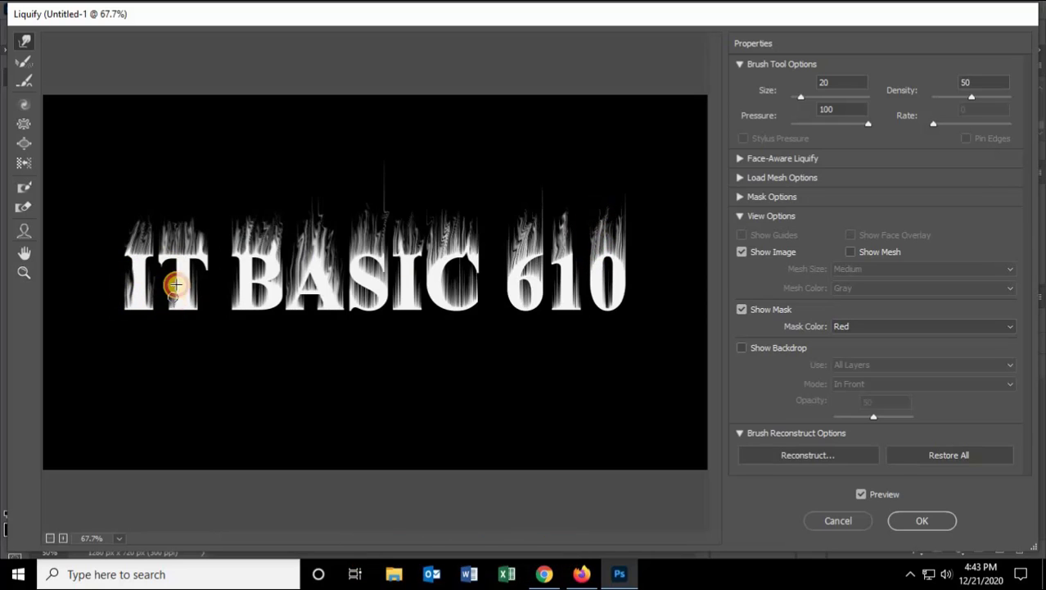
pyautogui.moveTo(176, 284)
pyautogui.mouseDown()
pyautogui.moveTo(227, 313)
pyautogui.moveTo(229, 269)
pyautogui.moveTo(293, 296)
pyautogui.mouseUp()
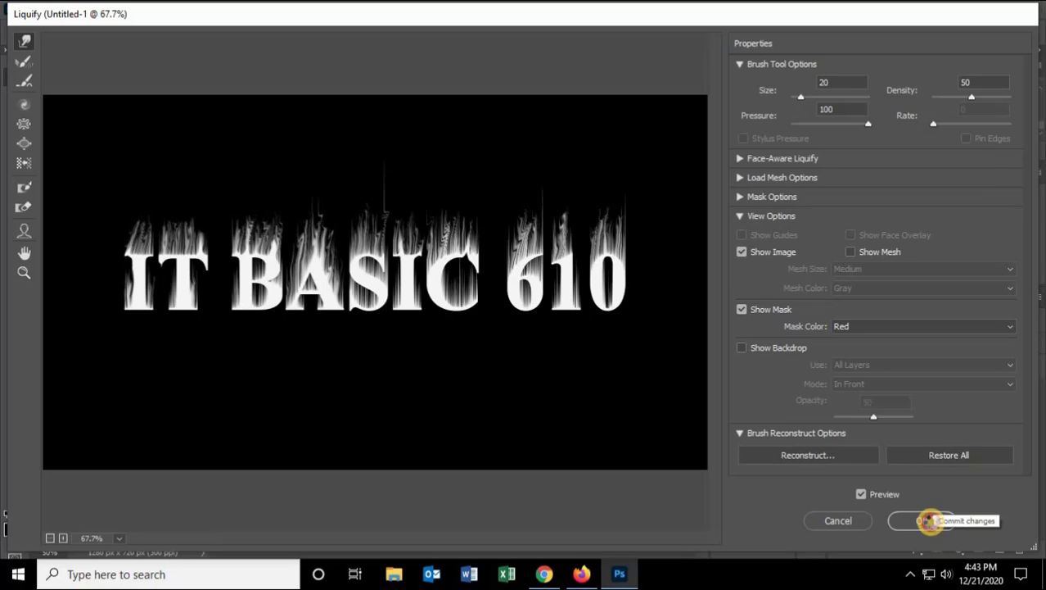
pyautogui.click(929, 521)
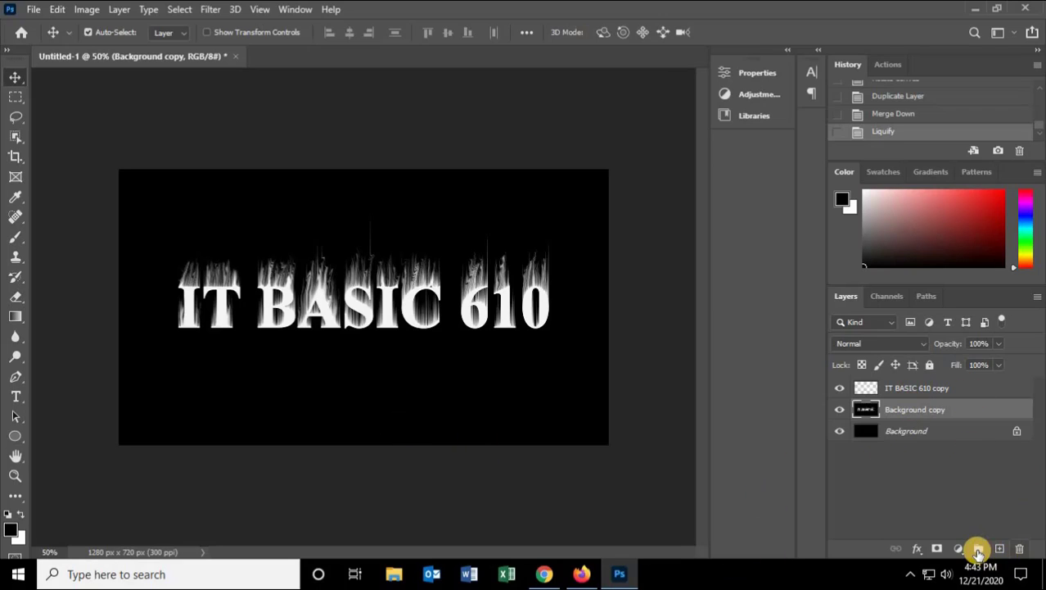
# Step: Add a Hue/Saturation adjustment layer above the Background copy and turn on Colorize
pyautogui.click(964, 553)
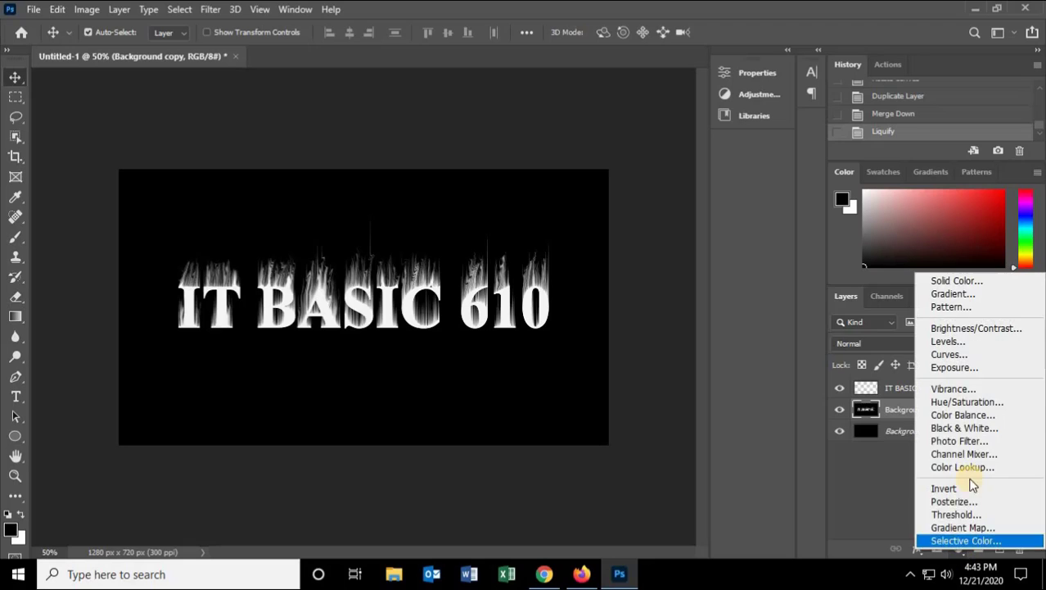
pyautogui.click(955, 400)
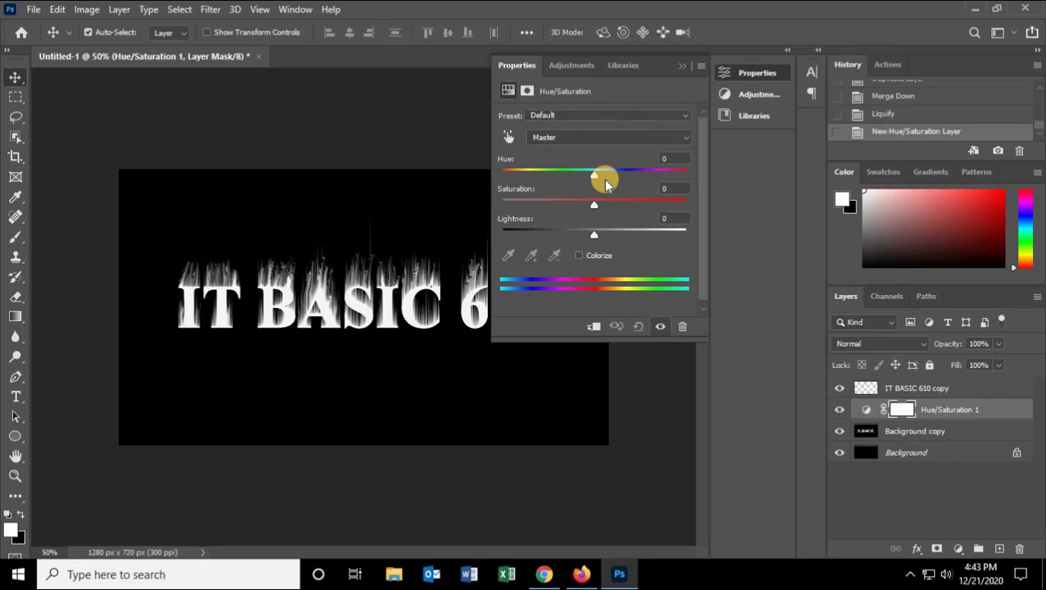
pyautogui.click(580, 253)
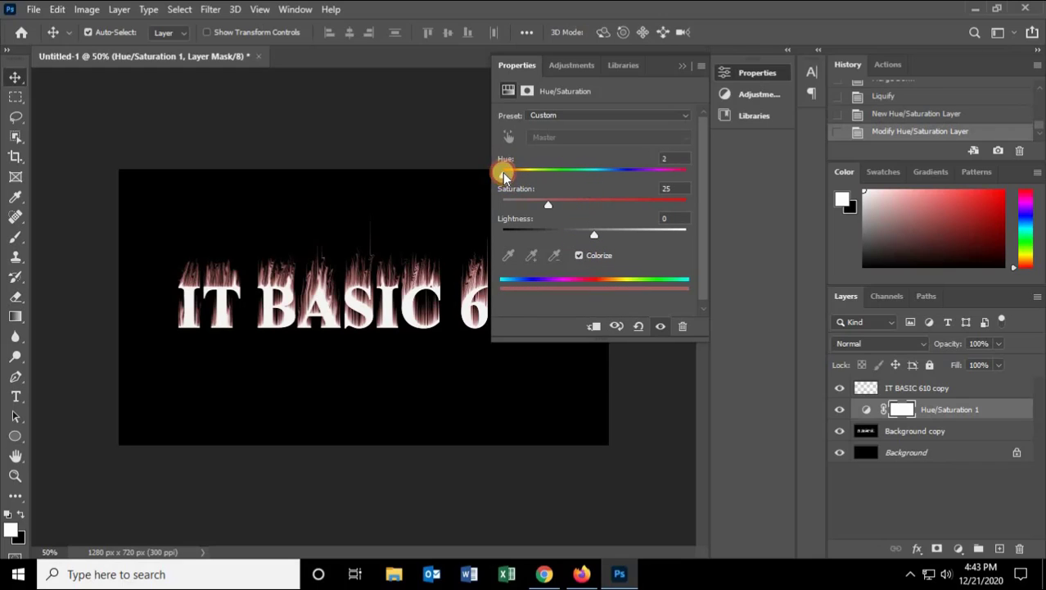
# Step: Set the colorized Hue/Saturation adjustment to hue 27 and saturation 100
pyautogui.moveTo(508, 176); pyautogui.dragTo(509, 174)
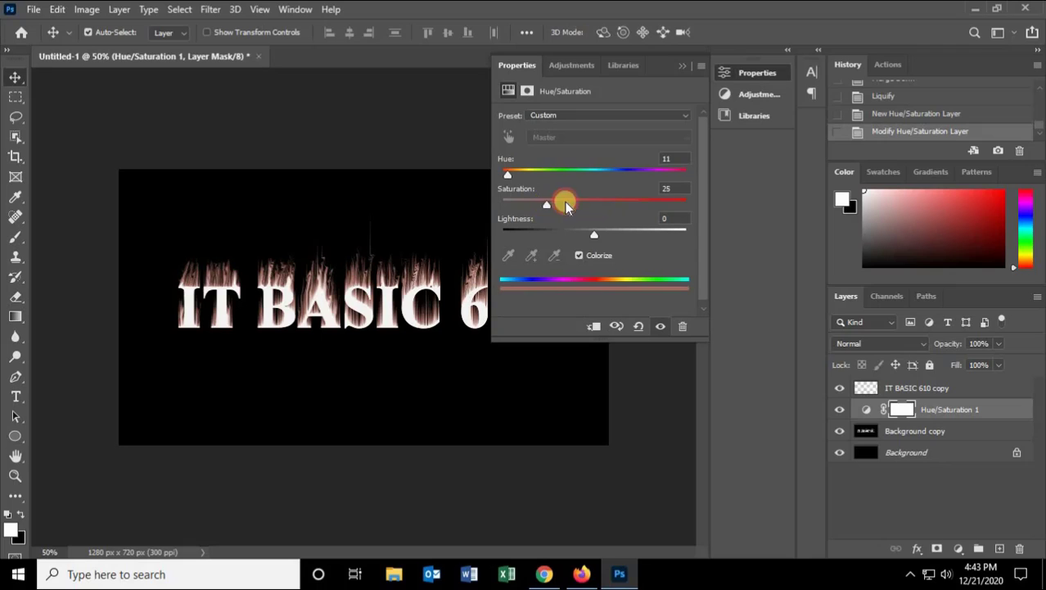
pyautogui.moveTo(567, 205); pyautogui.dragTo(641, 206)
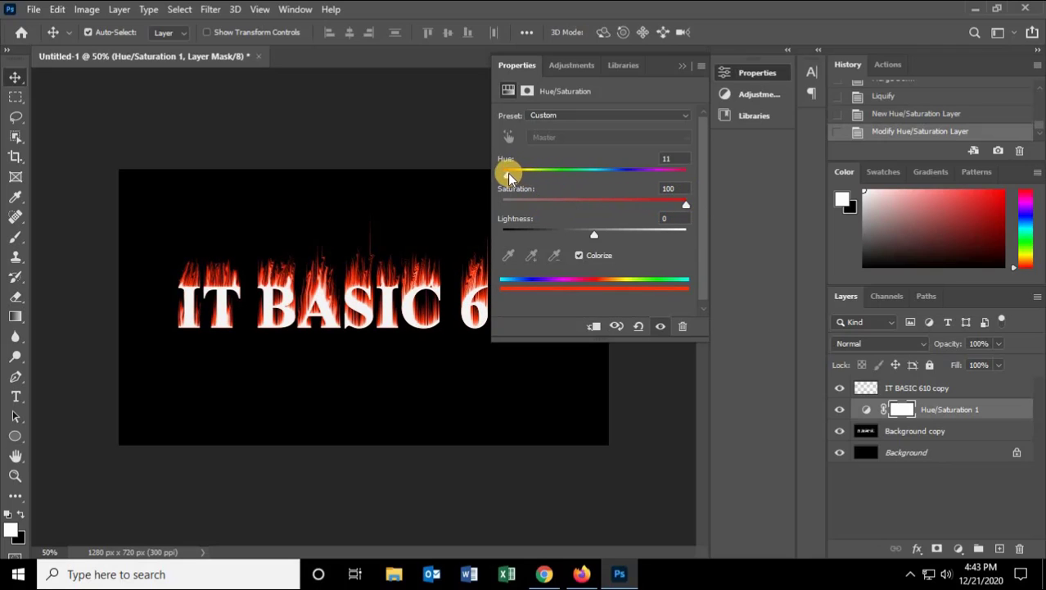
pyautogui.moveTo(508, 176); pyautogui.dragTo(517, 176)
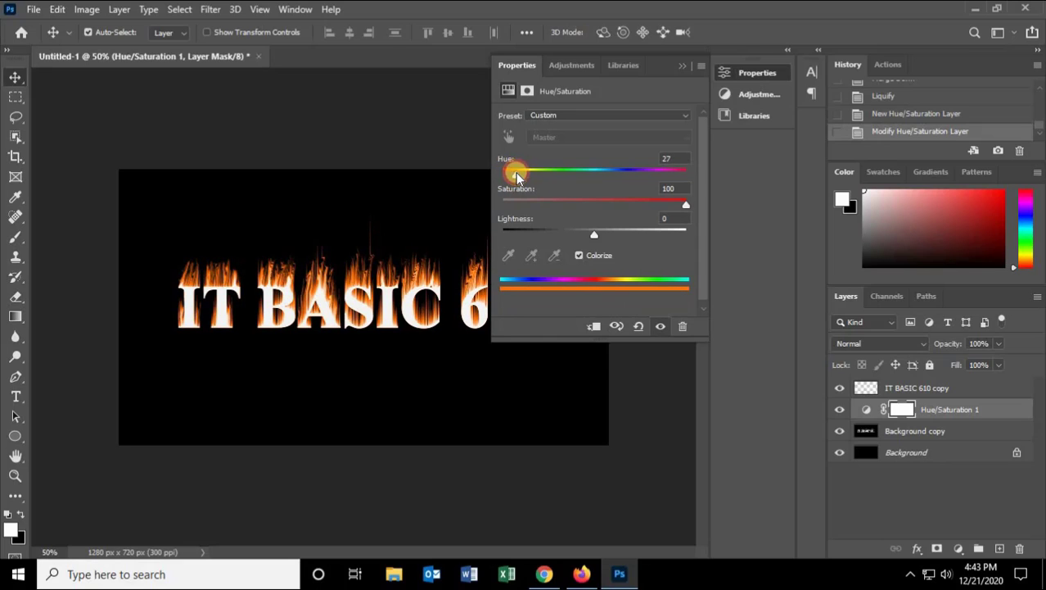
pyautogui.click(748, 180)
# Step: Add a second Hue/Saturation adjustment layer with hue -13 and set its blend mode to Overlay
pyautogui.click(961, 552)
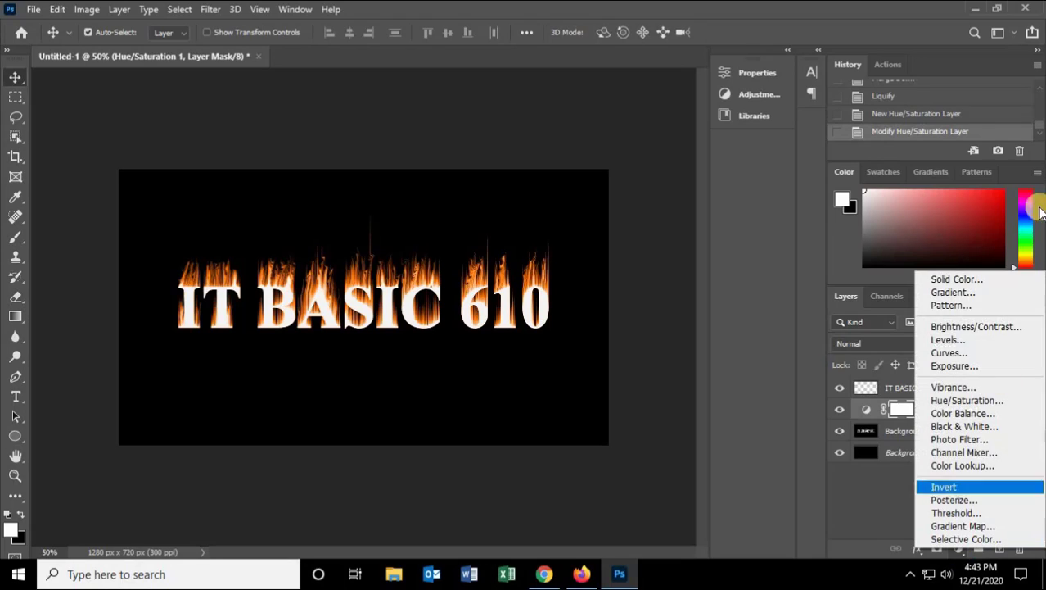
pyautogui.click(965, 401)
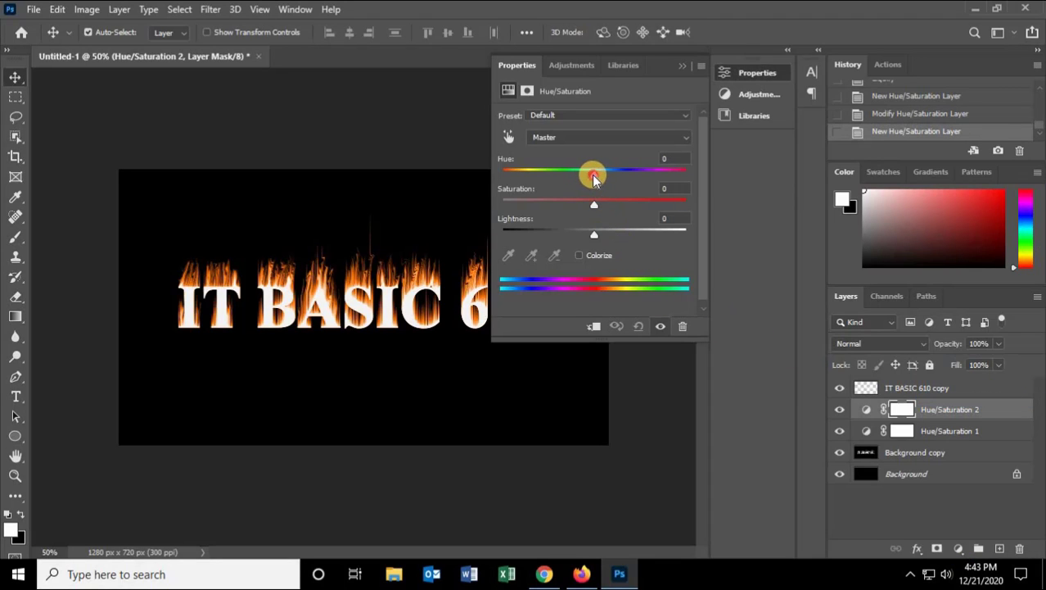
pyautogui.moveTo(594, 179); pyautogui.dragTo(583, 180)
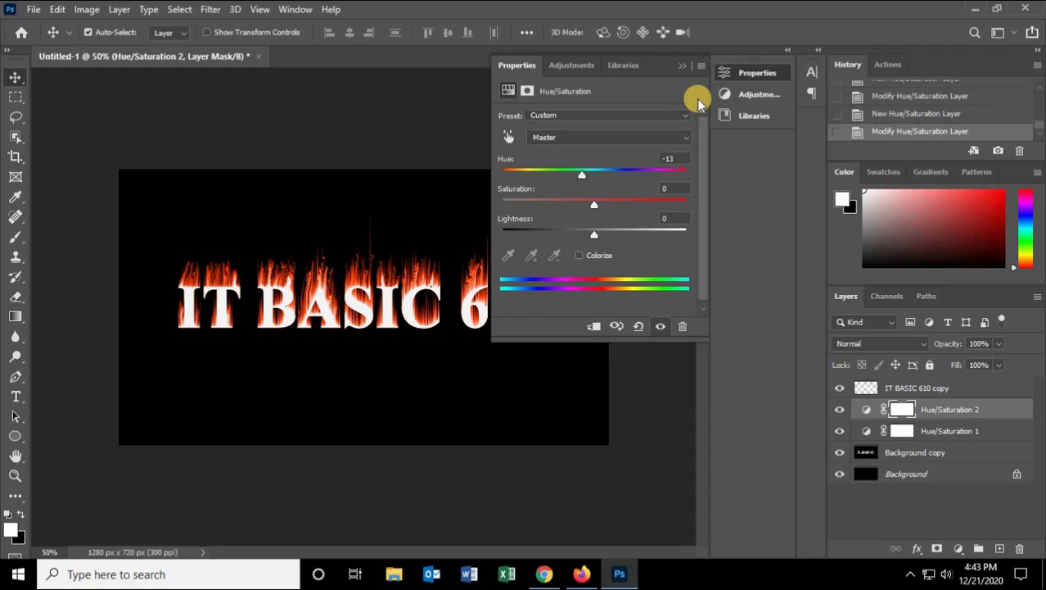
pyautogui.click(682, 64)
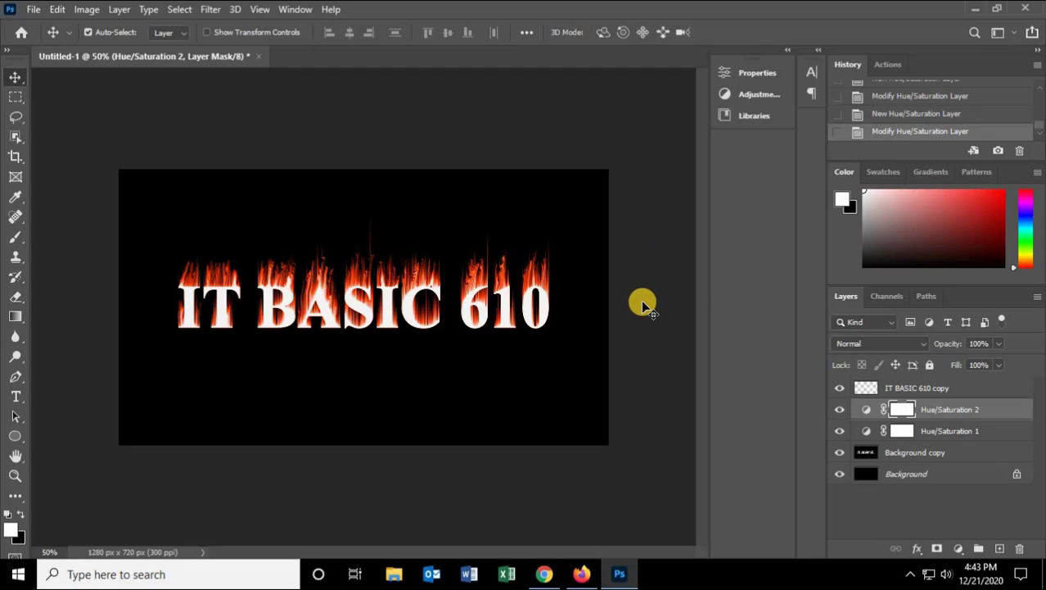
pyautogui.click(862, 344)
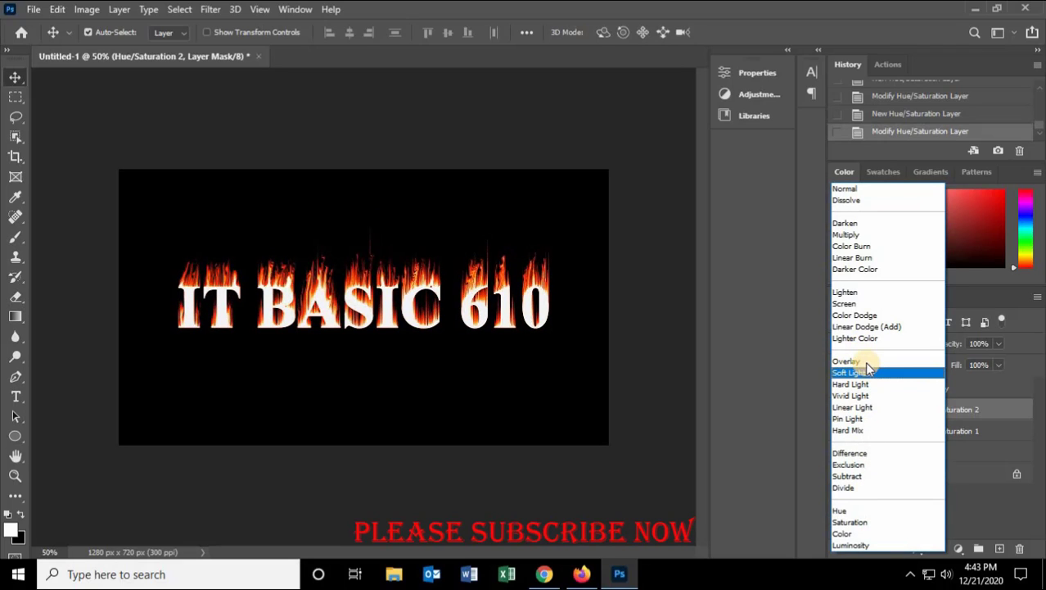
pyautogui.click(857, 363)
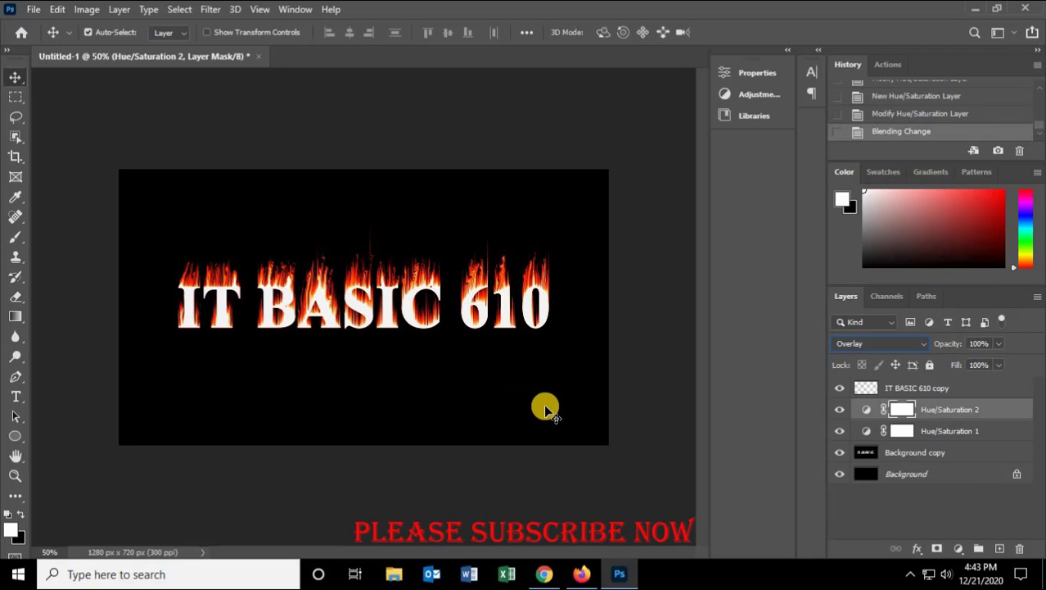
# Step: Open Blending Options for the IT BASIC 610 copy layer and enable a Gradient Overlay style
pyautogui.click(923, 388)
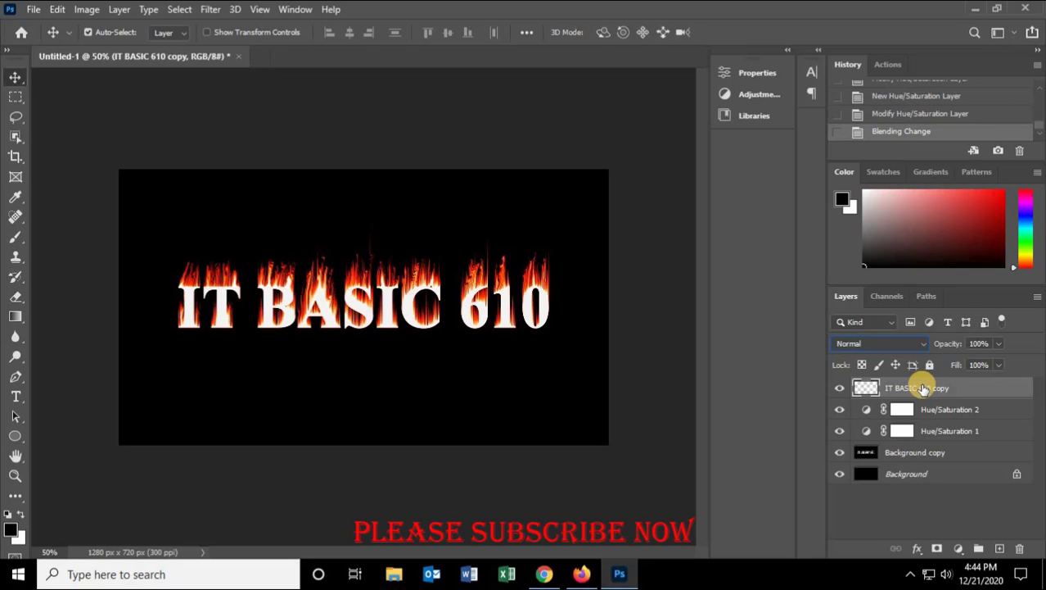
pyautogui.rightClick(921, 388)
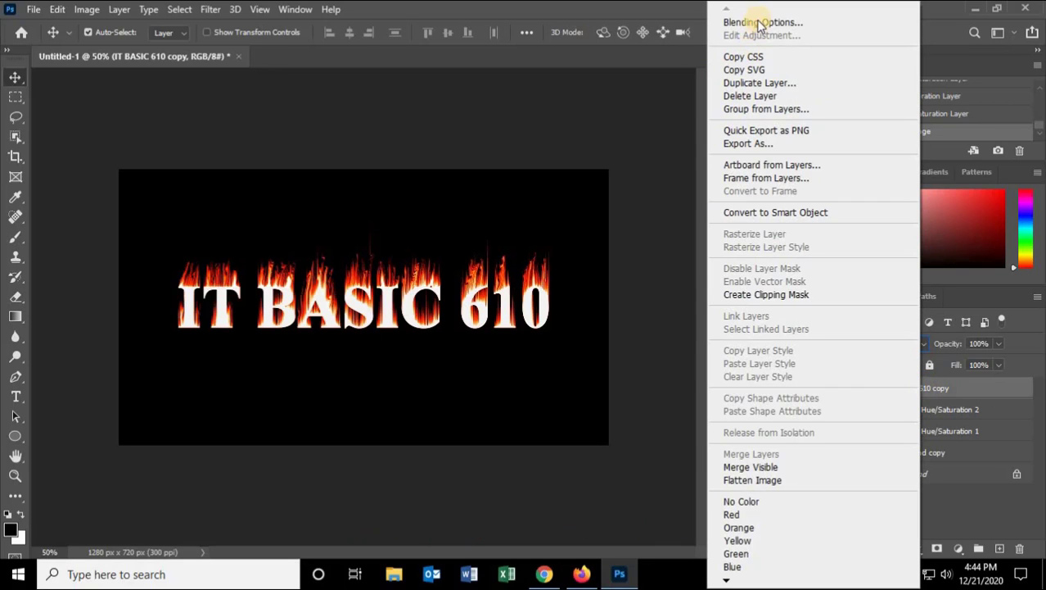
pyautogui.click(760, 22)
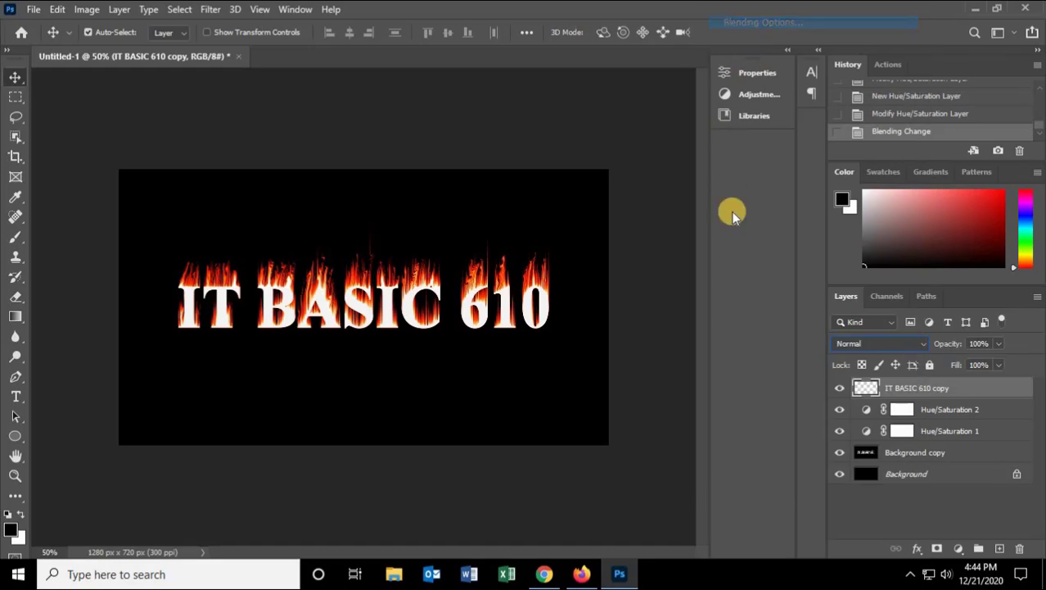
pyautogui.moveTo(574, 122); pyautogui.dragTo(731, 117)
pyautogui.click(581, 348)
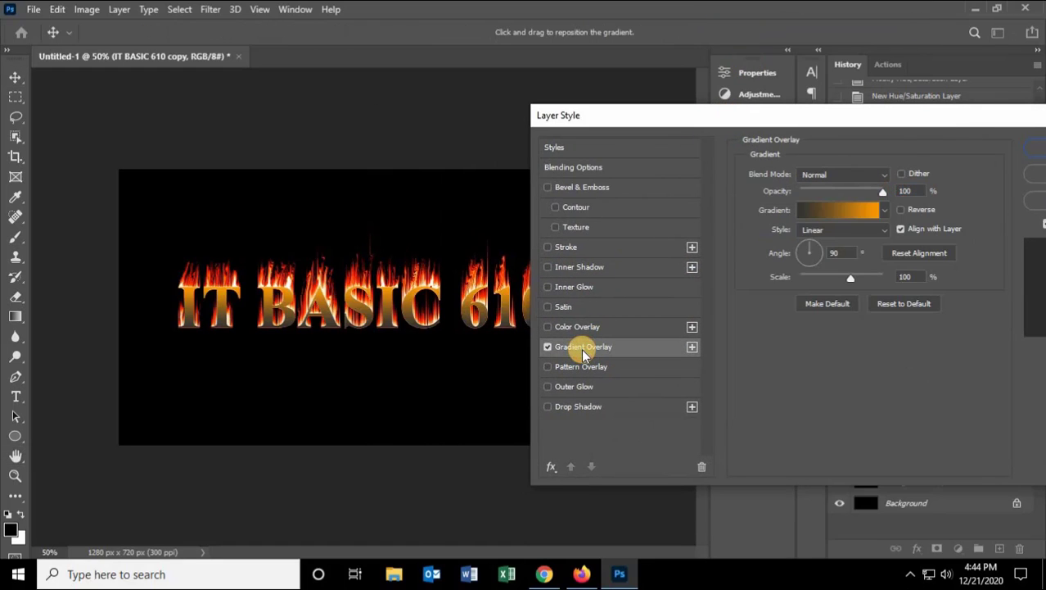
pyautogui.click(884, 209)
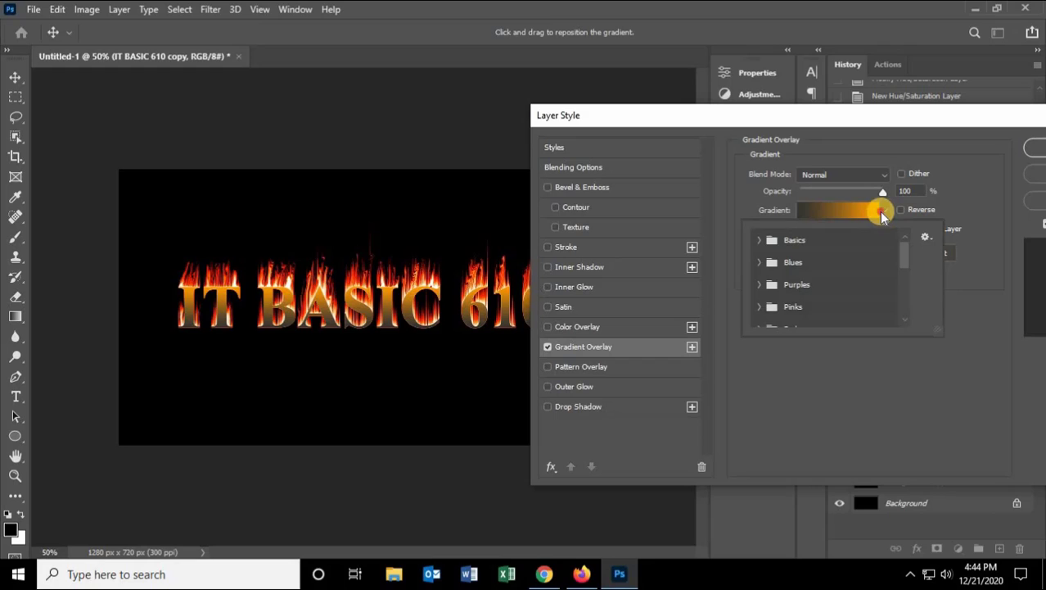
pyautogui.click(881, 210)
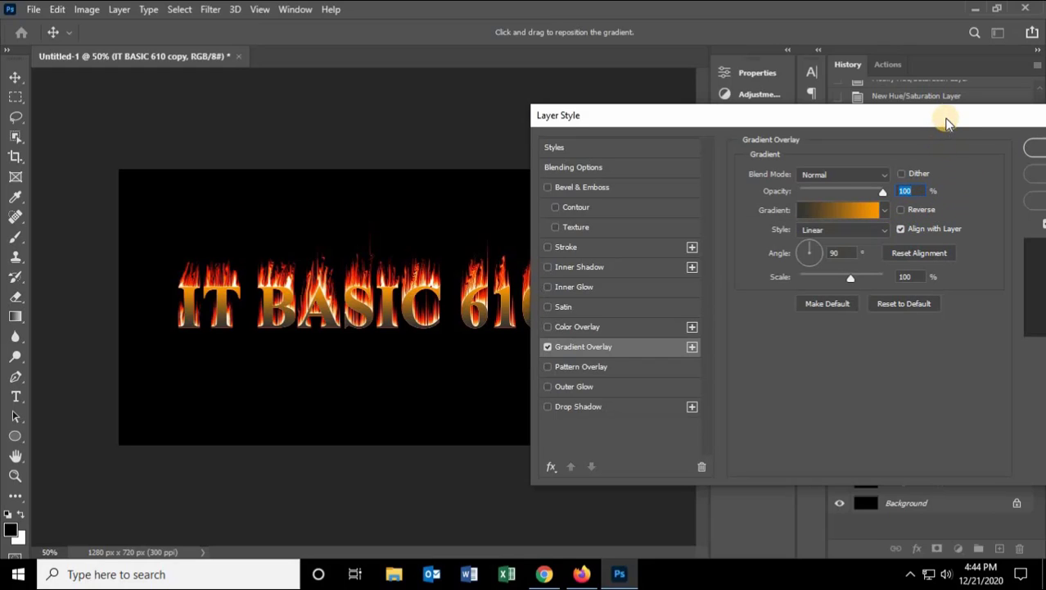
pyautogui.moveTo(946, 123); pyautogui.dragTo(914, 121)
# Step: In the gradient editor, set the left color stop of the overlay gradient to 660000
pyautogui.click(779, 210)
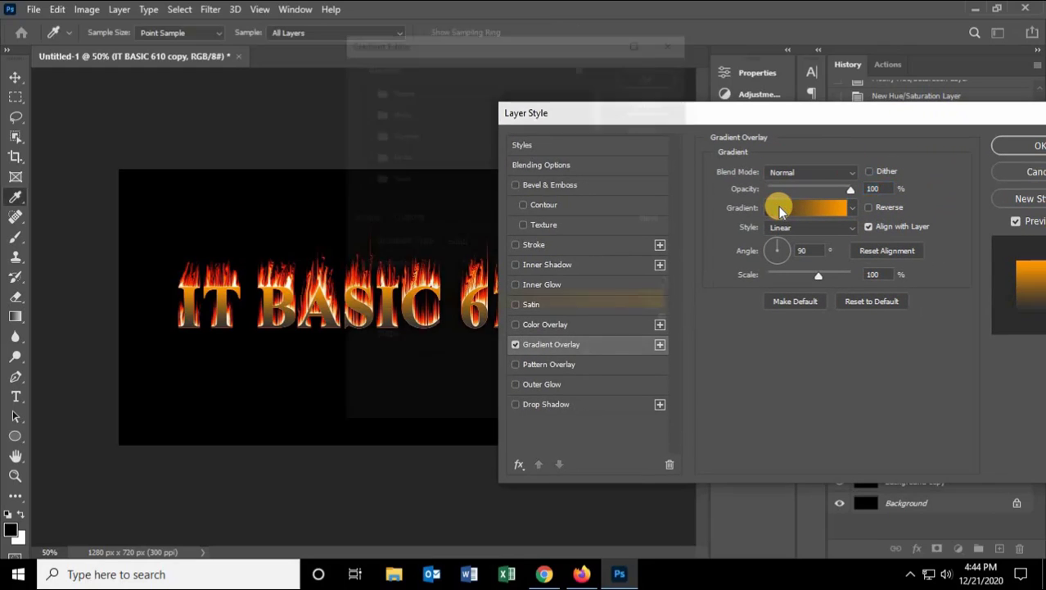
pyautogui.click(360, 322)
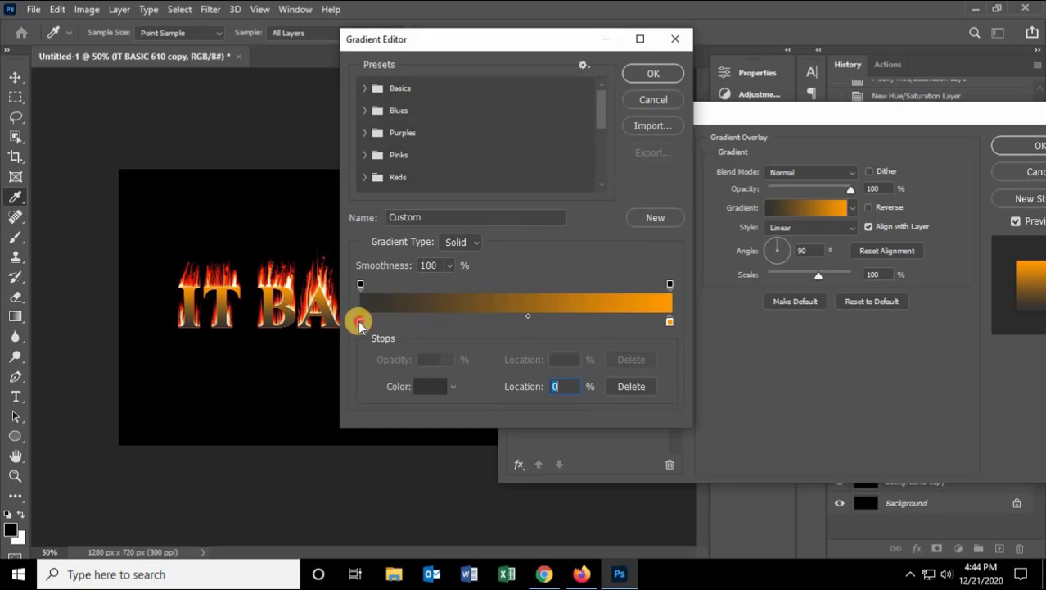
pyautogui.doubleClick(359, 322)
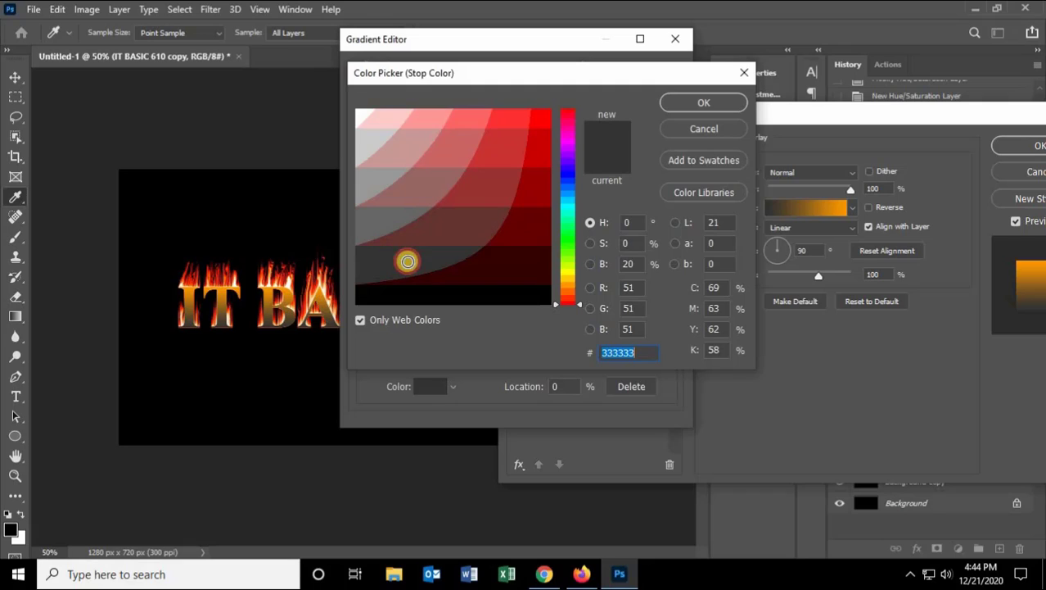
pyautogui.click(444, 230)
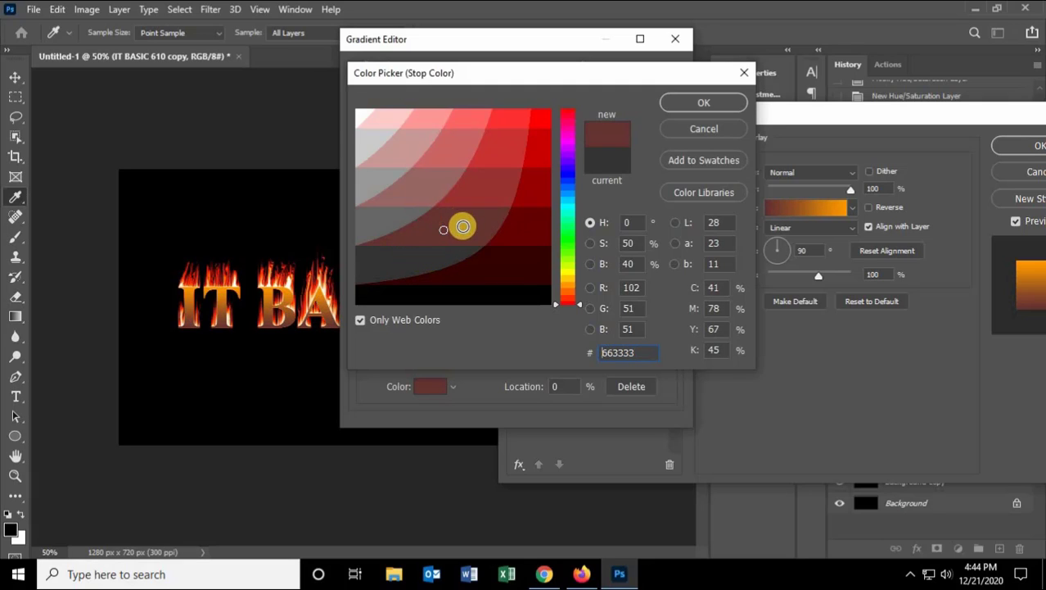
pyautogui.click(515, 268)
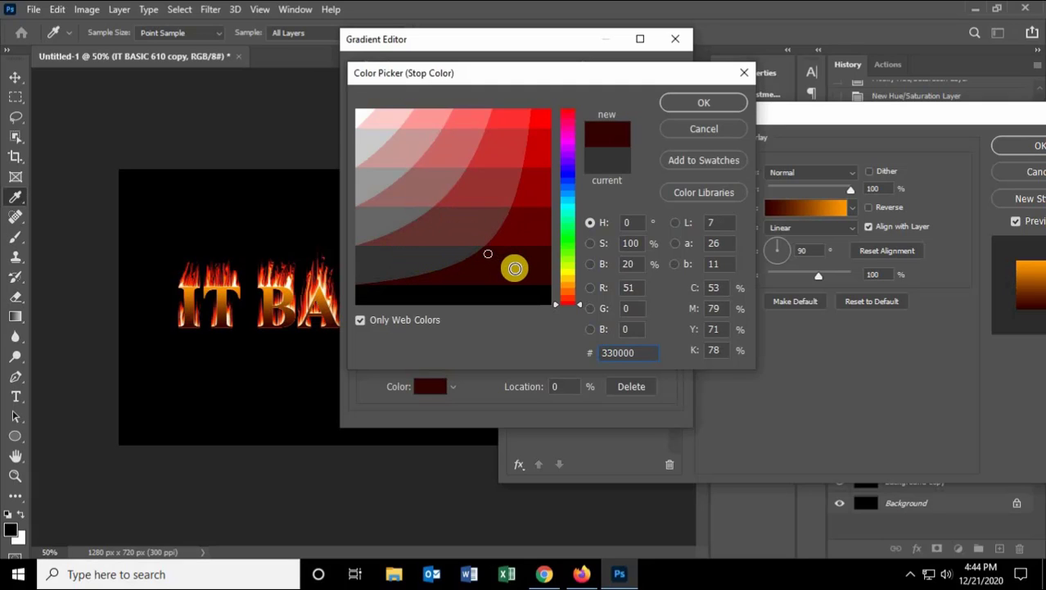
pyautogui.click(523, 224)
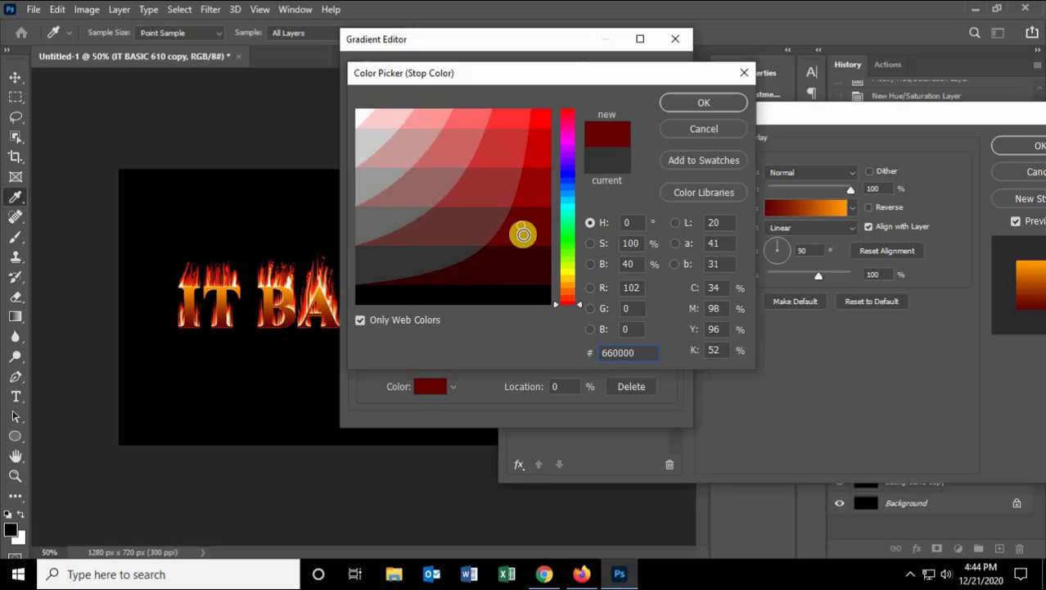
pyautogui.click(705, 105)
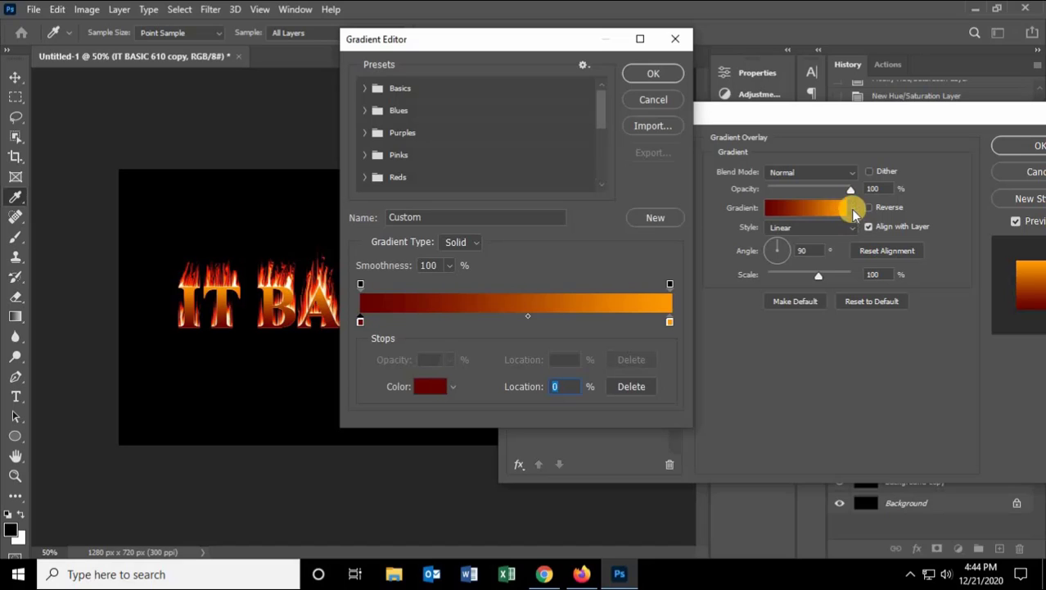
# Step: Set the right color stop to 00ff00 and apply the gradient overlay layer style
pyautogui.doubleClick(670, 322)
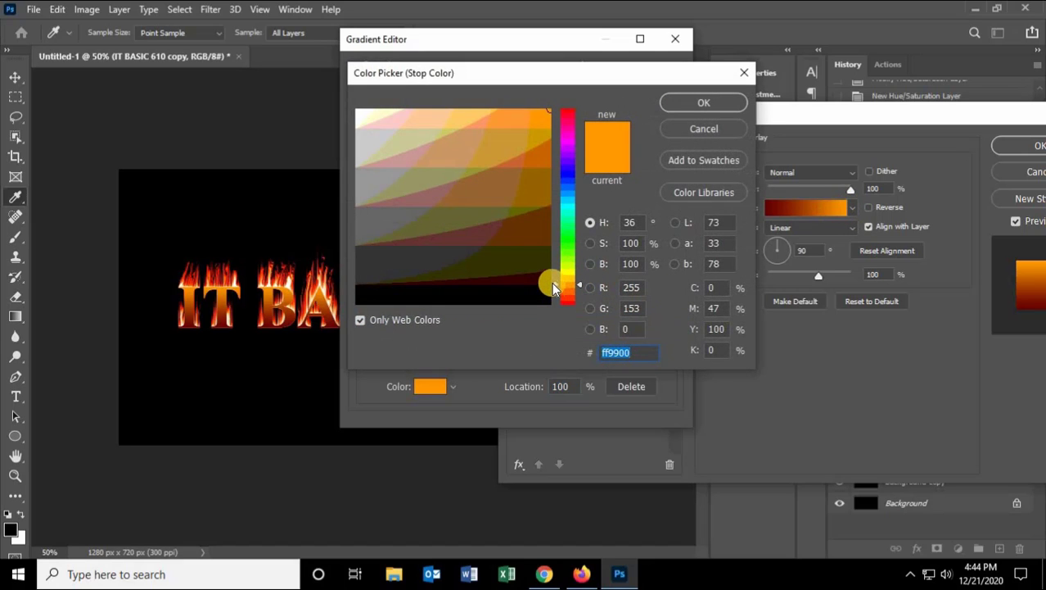
pyautogui.moveTo(552, 286); pyautogui.dragTo(557, 240)
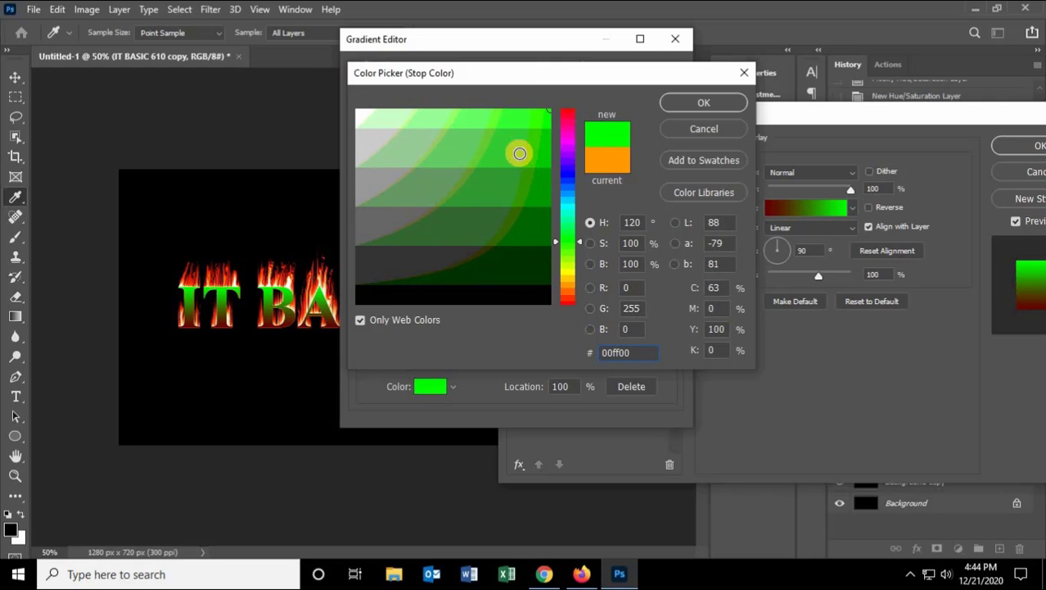
pyautogui.click(520, 153)
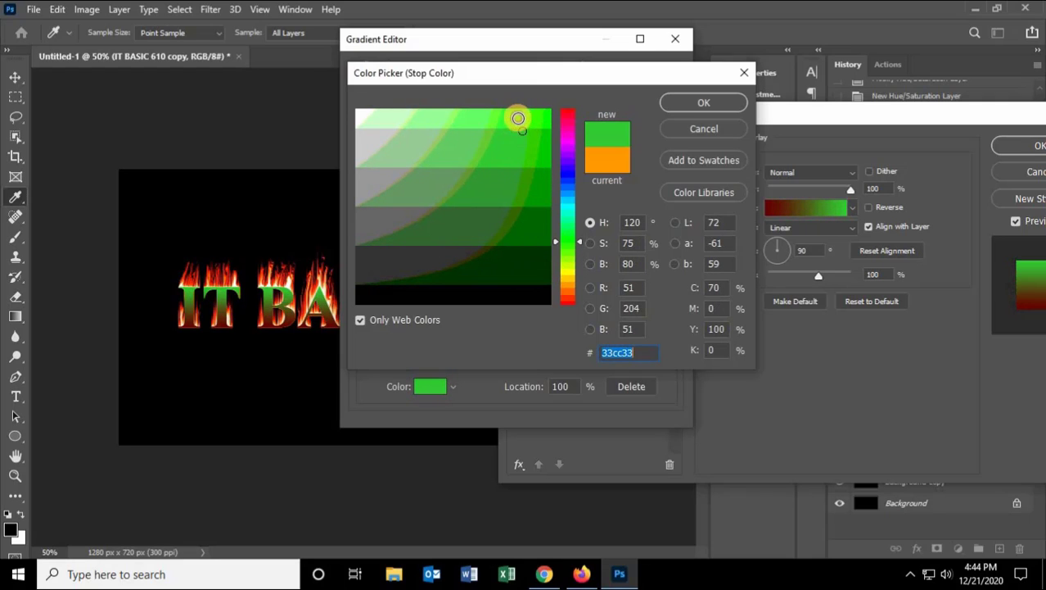
pyautogui.moveTo(518, 116)
pyautogui.mouseDown()
pyautogui.moveTo(518, 213)
pyautogui.moveTo(550, 117)
pyautogui.mouseUp()
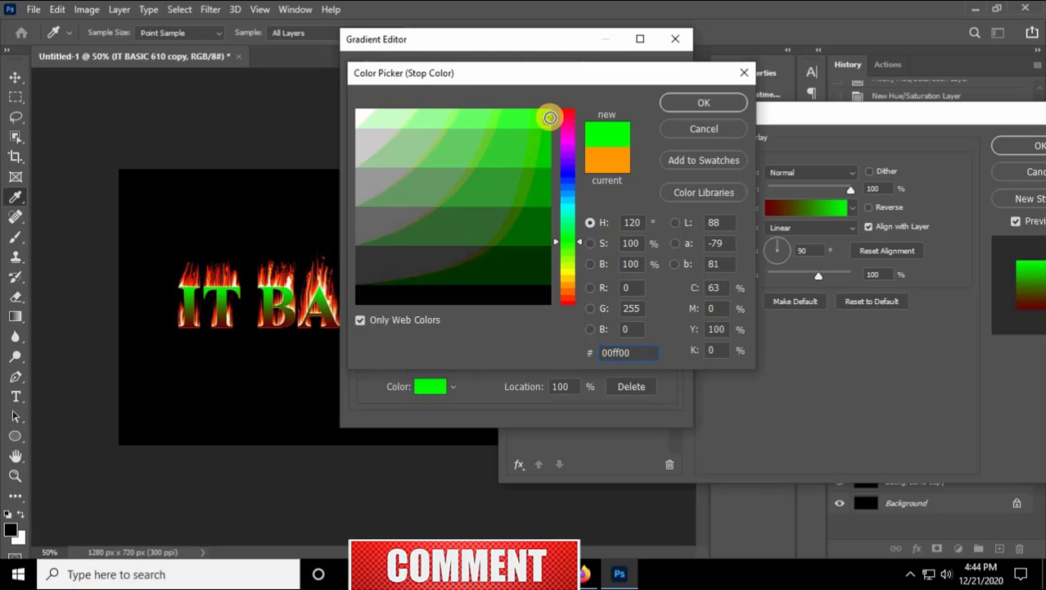
pyautogui.click(701, 104)
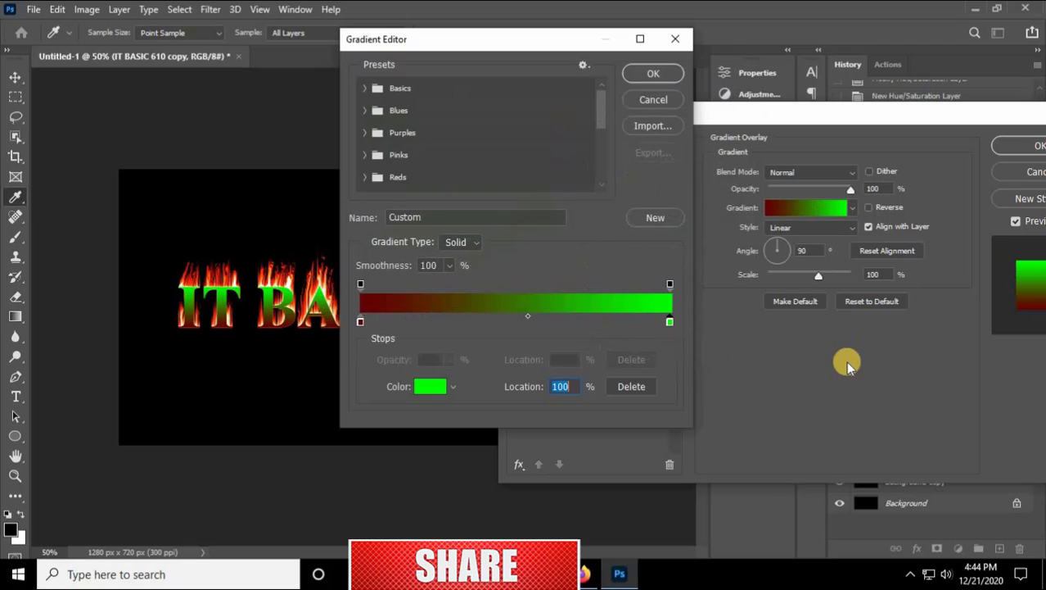
pyautogui.click(654, 74)
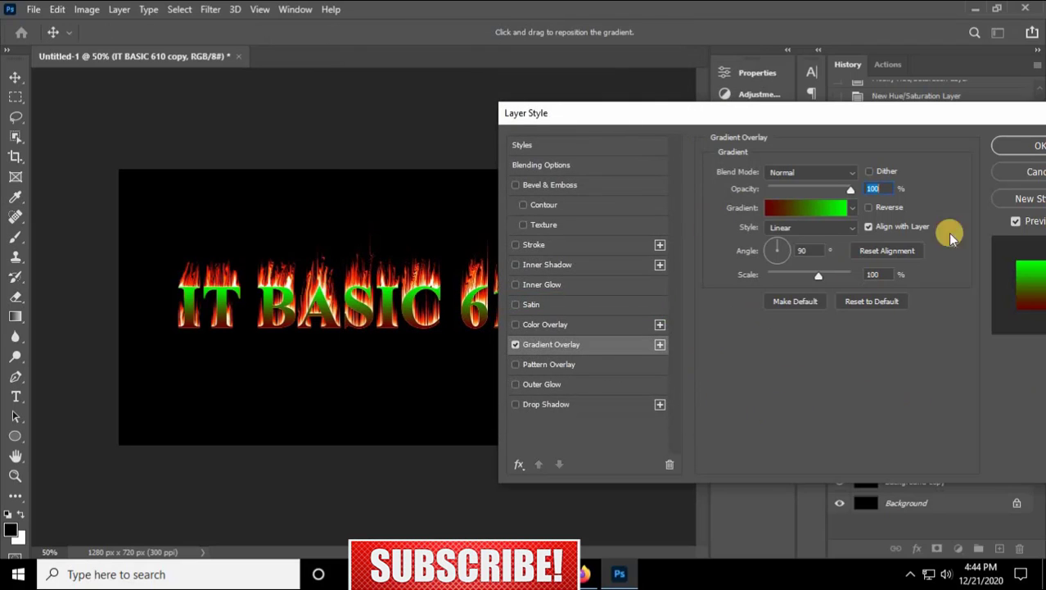
pyautogui.click(1030, 148)
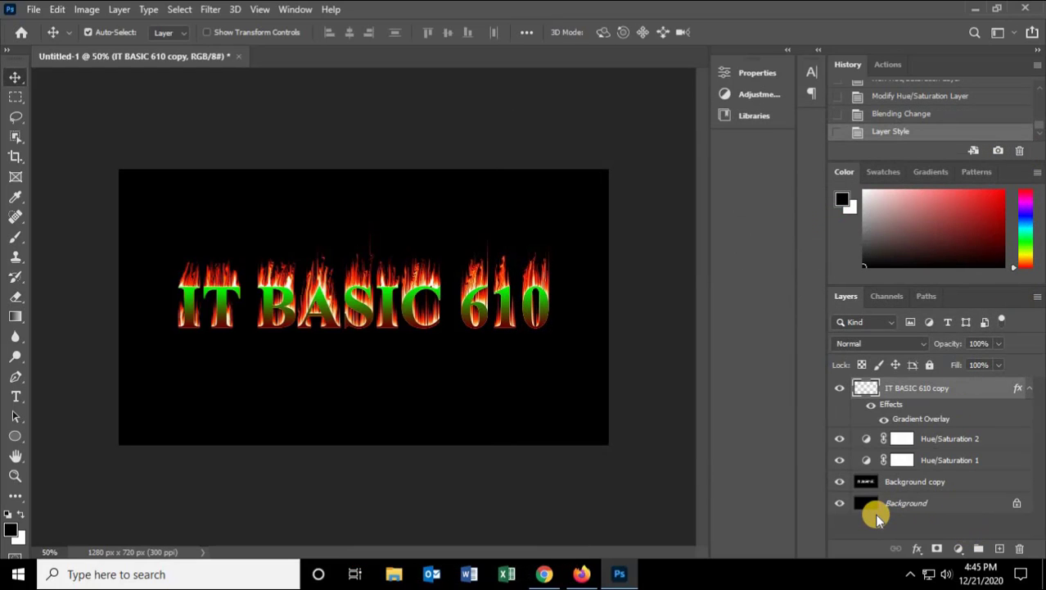
# Step: Merge all visible layers into a single layer
pyautogui.press('e')
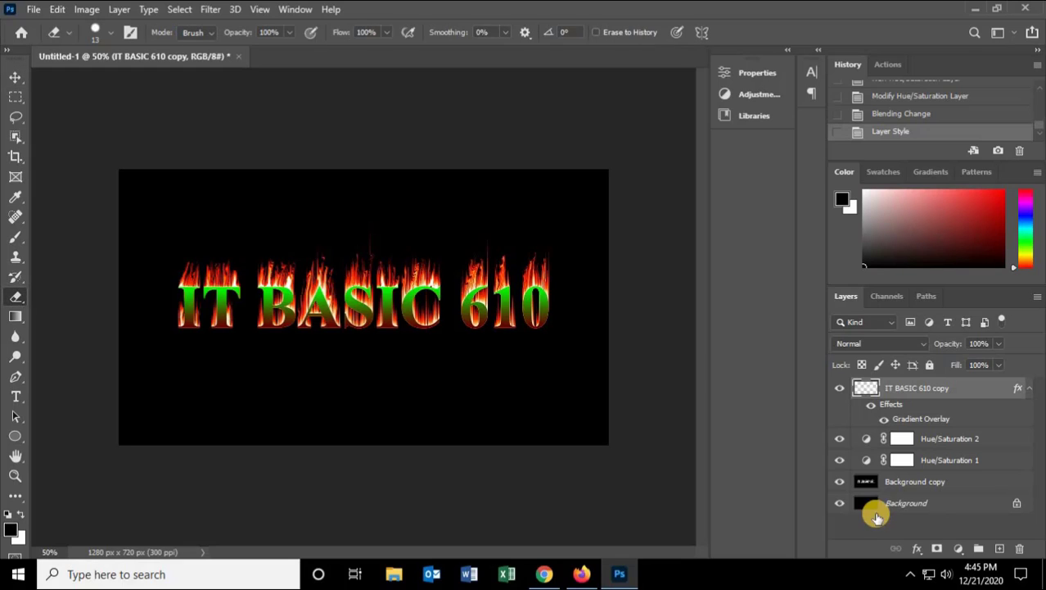
pyautogui.click(14, 76)
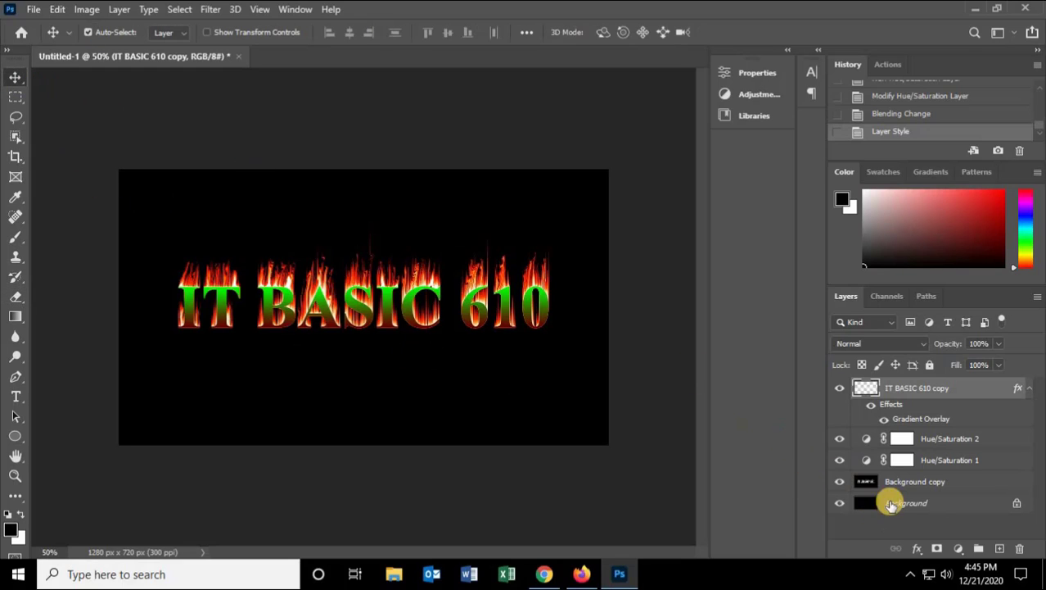
pyautogui.click(883, 527)
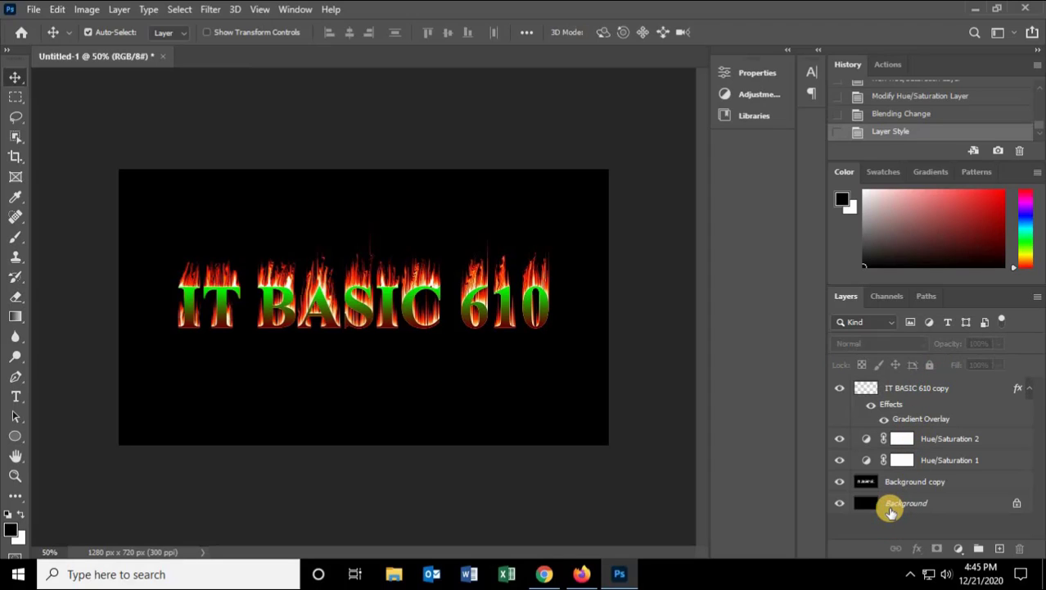
pyautogui.press('e')
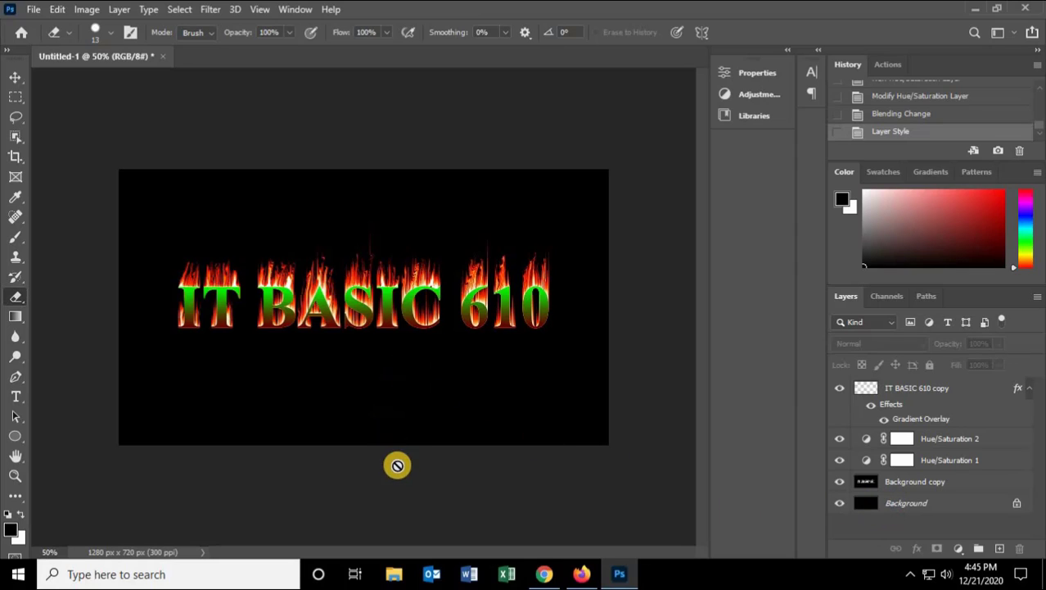
pyautogui.click(16, 77)
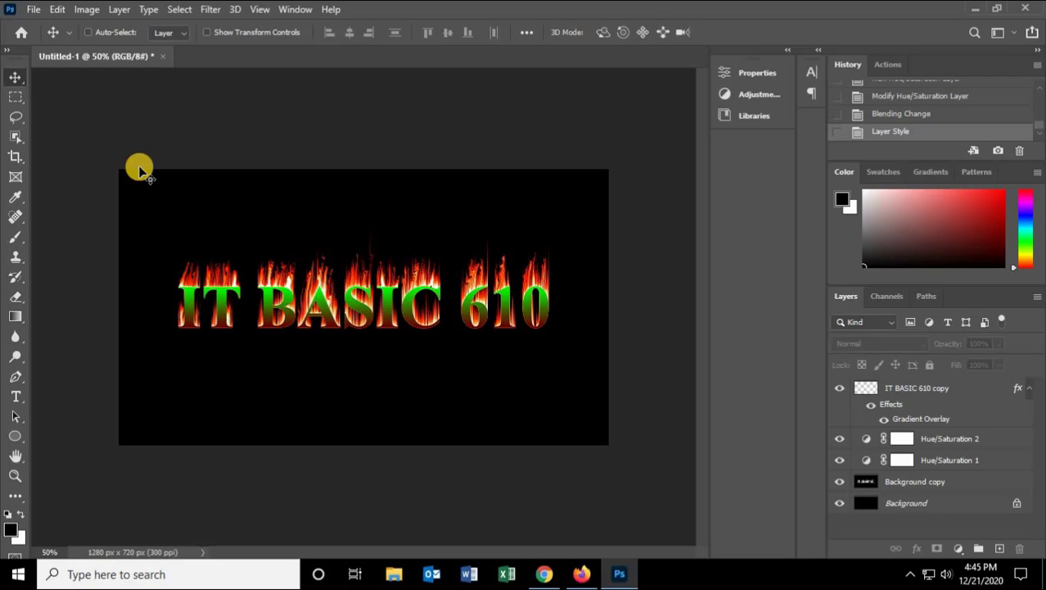
pyautogui.hotkey('ctrl', 'shift', 'e')
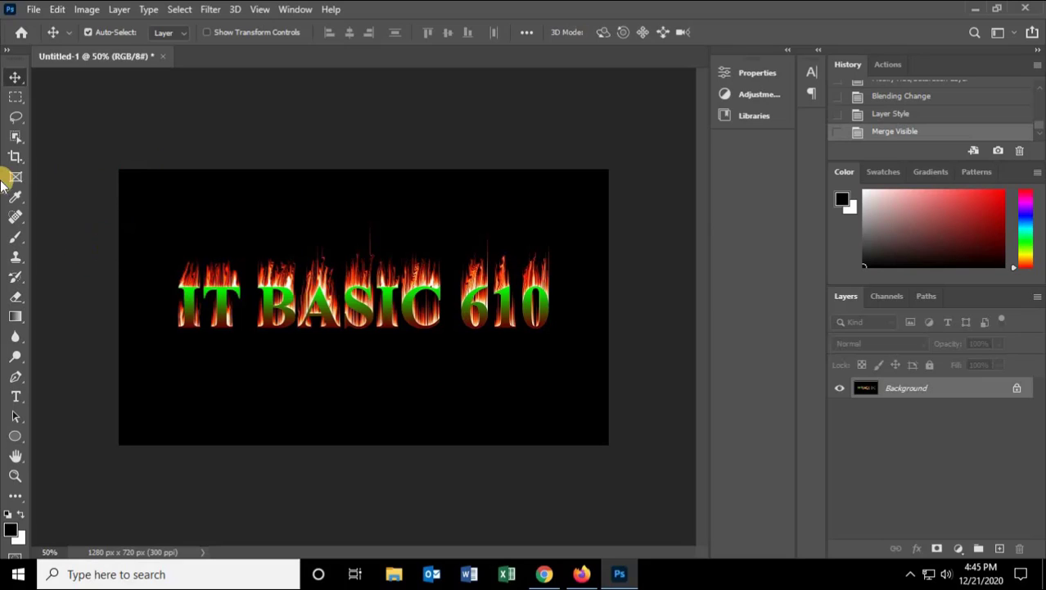
# Step: Soften the letters across the text with the Blur tool at 50% strength
pyautogui.click(15, 336)
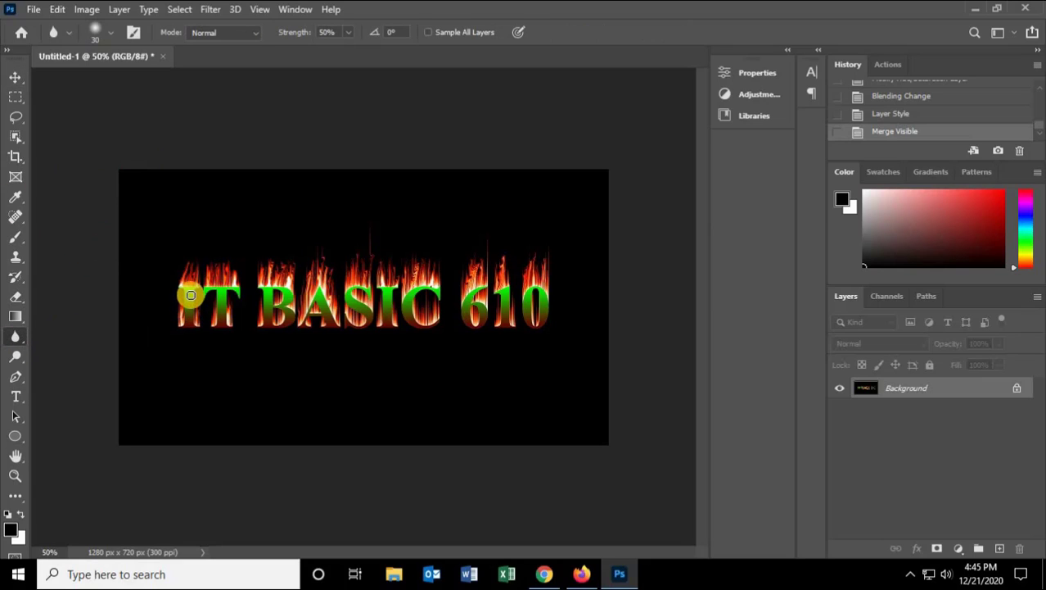
pyautogui.moveTo(190, 295)
pyautogui.mouseDown()
pyautogui.moveTo(188, 319)
pyautogui.moveTo(188, 307)
pyautogui.moveTo(204, 336)
pyautogui.moveTo(218, 315)
pyautogui.moveTo(224, 325)
pyautogui.moveTo(225, 277)
pyautogui.moveTo(269, 311)
pyautogui.moveTo(265, 322)
pyautogui.moveTo(263, 280)
pyautogui.moveTo(276, 315)
pyautogui.moveTo(306, 324)
pyautogui.moveTo(291, 305)
pyautogui.moveTo(302, 335)
pyautogui.moveTo(345, 317)
pyautogui.moveTo(328, 300)
pyautogui.moveTo(339, 329)
pyautogui.moveTo(326, 297)
pyautogui.moveTo(351, 323)
pyautogui.moveTo(350, 287)
pyautogui.moveTo(368, 287)
pyautogui.moveTo(365, 321)
pyautogui.moveTo(386, 305)
pyautogui.moveTo(393, 316)
pyautogui.moveTo(391, 289)
pyautogui.moveTo(388, 314)
pyautogui.moveTo(388, 301)
pyautogui.moveTo(406, 321)
pyautogui.moveTo(425, 288)
pyautogui.moveTo(450, 283)
pyautogui.moveTo(489, 305)
pyautogui.moveTo(484, 333)
pyautogui.moveTo(403, 328)
pyautogui.moveTo(441, 290)
pyautogui.mouseUp()
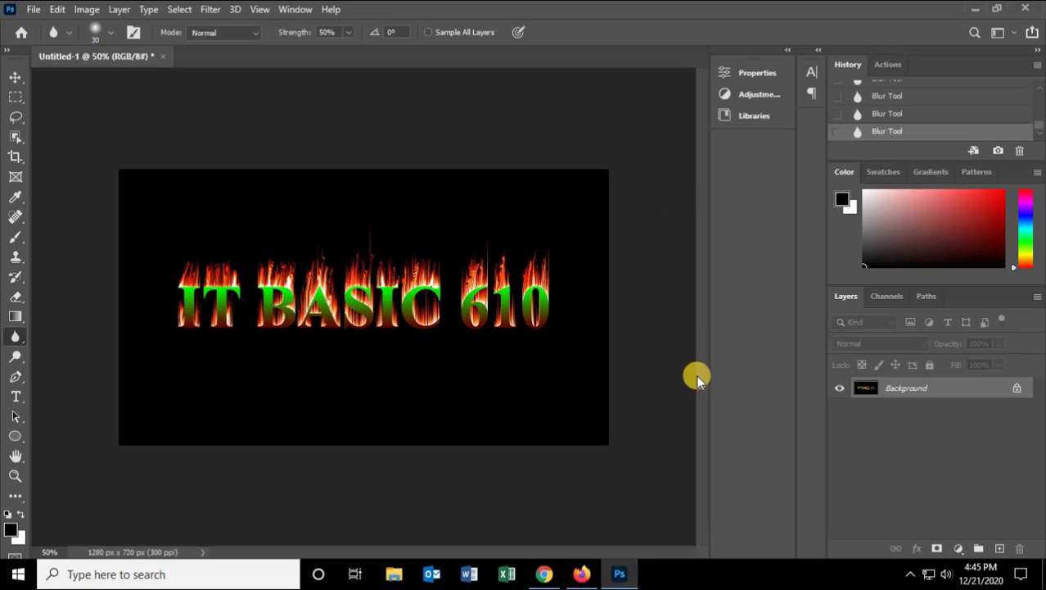